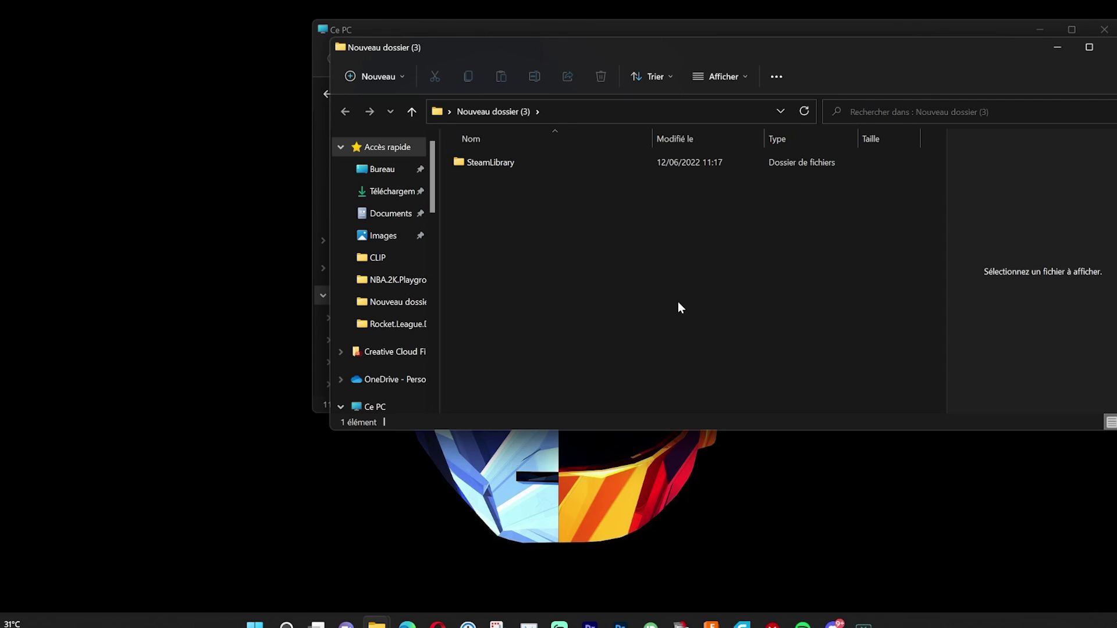
Arrange the Nouveau dossier (3) and Nouveau dossier (2) windows around the Ce PC window
left_click_drag(582, 48, 889, 180)
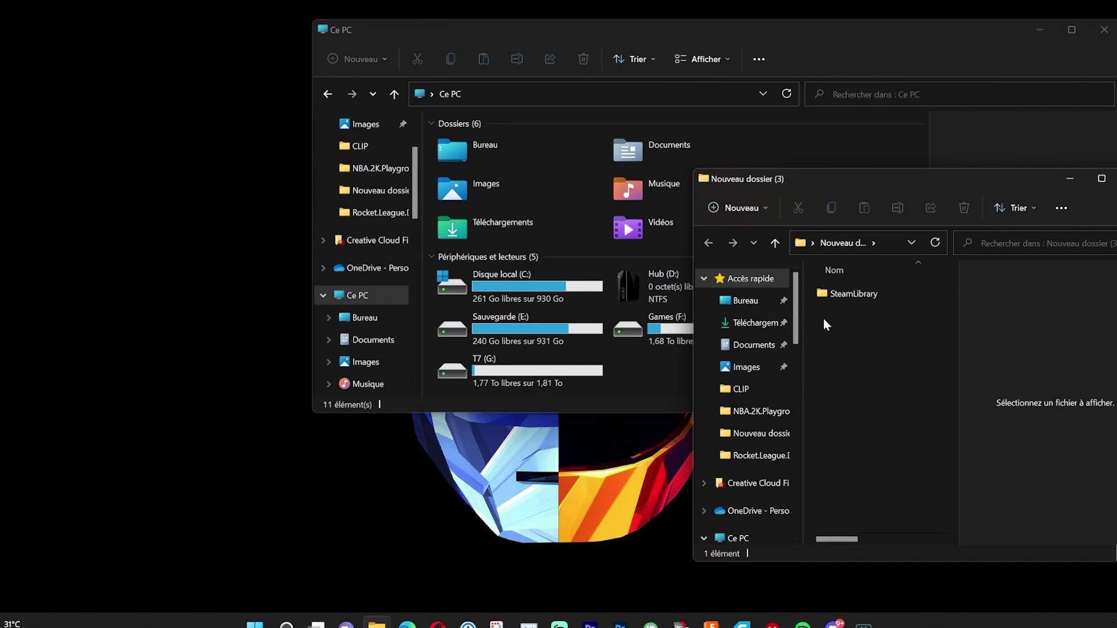
left_click(668, 385)
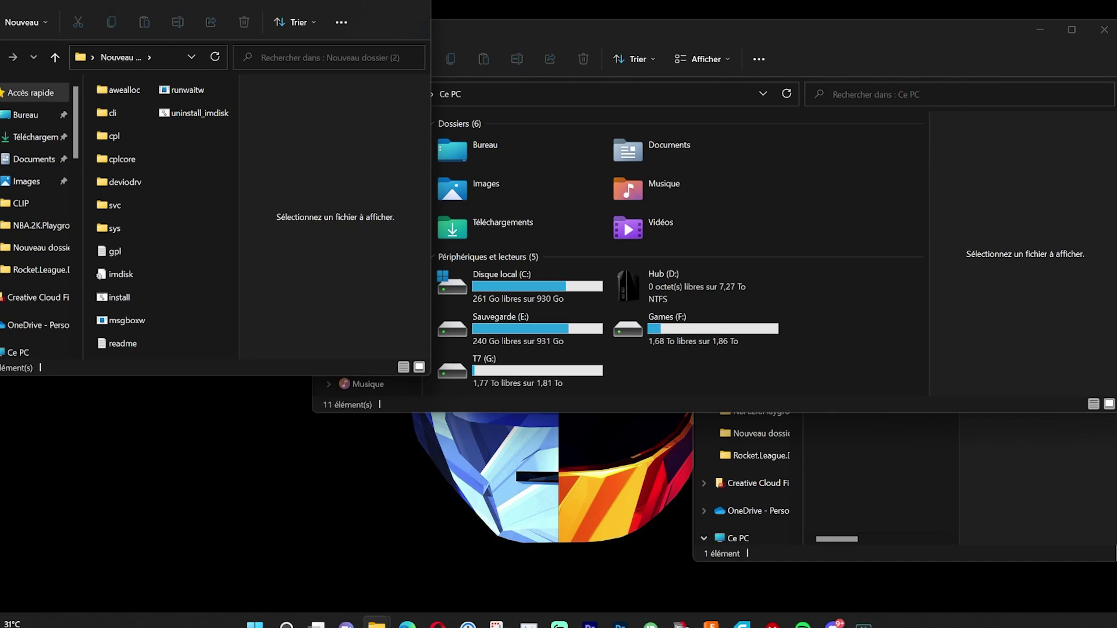
left_click_drag(268, 0, 851, 25)
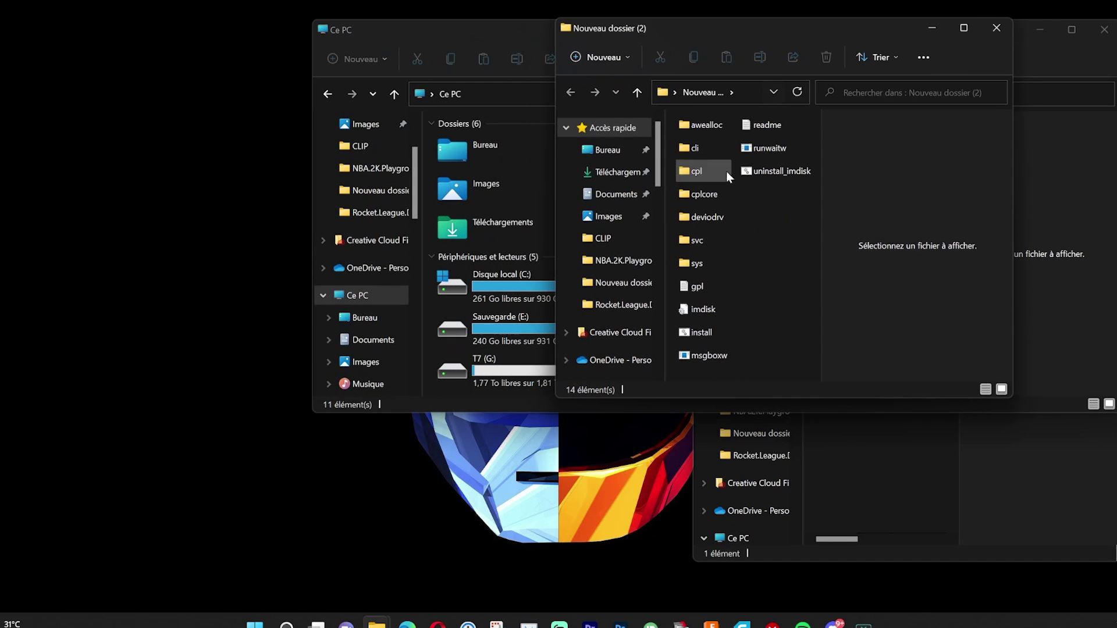
Open GPU Ram Drive from the GpuRamDrive-v04 (1) archive in Téléchargements and place its window beside the Explorer windows
left_click(622, 175)
left_click(719, 291)
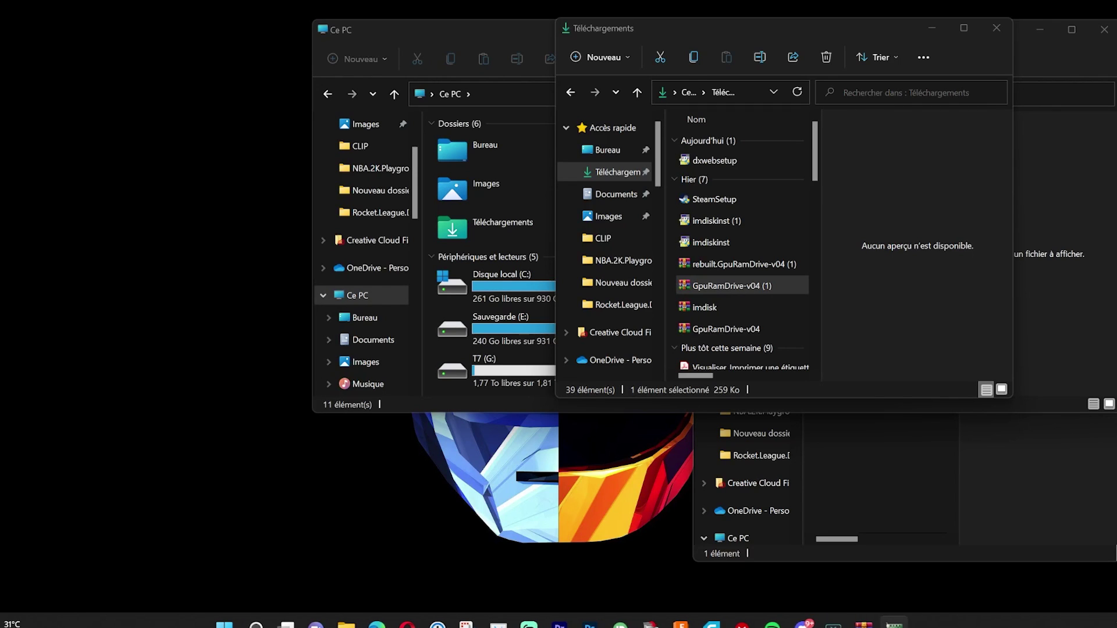
left_click_drag(1, 599, 161, 132)
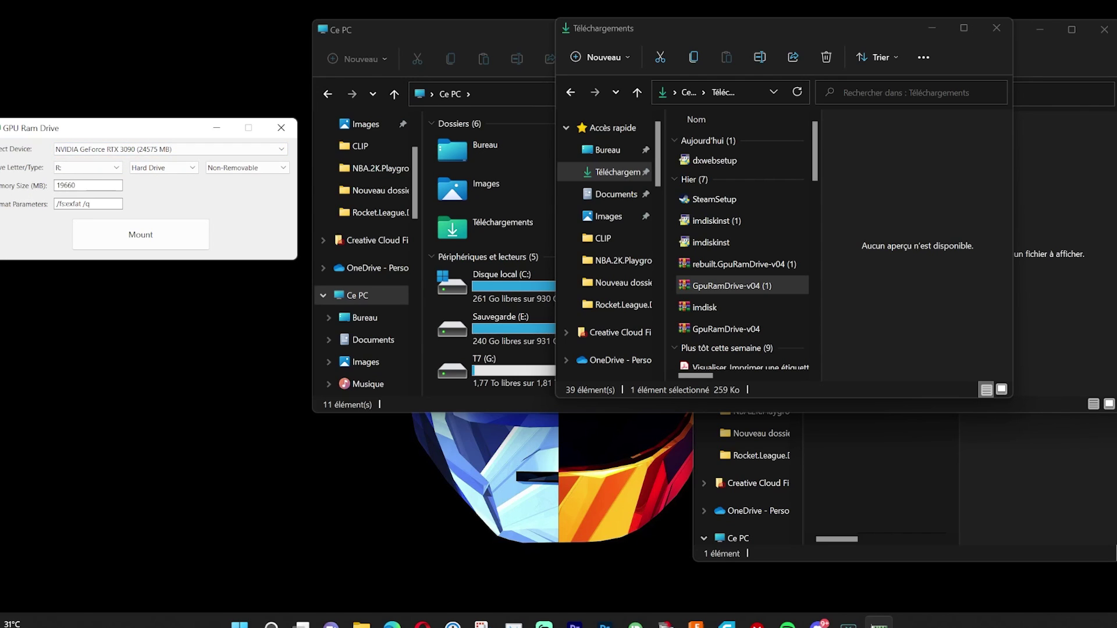
Set the GPU RAM drive's memory size to 15000 MB and mount it with drive letter R:
key("ctrl+a")
type("15000")
left_click(148, 237)
left_click(511, 30)
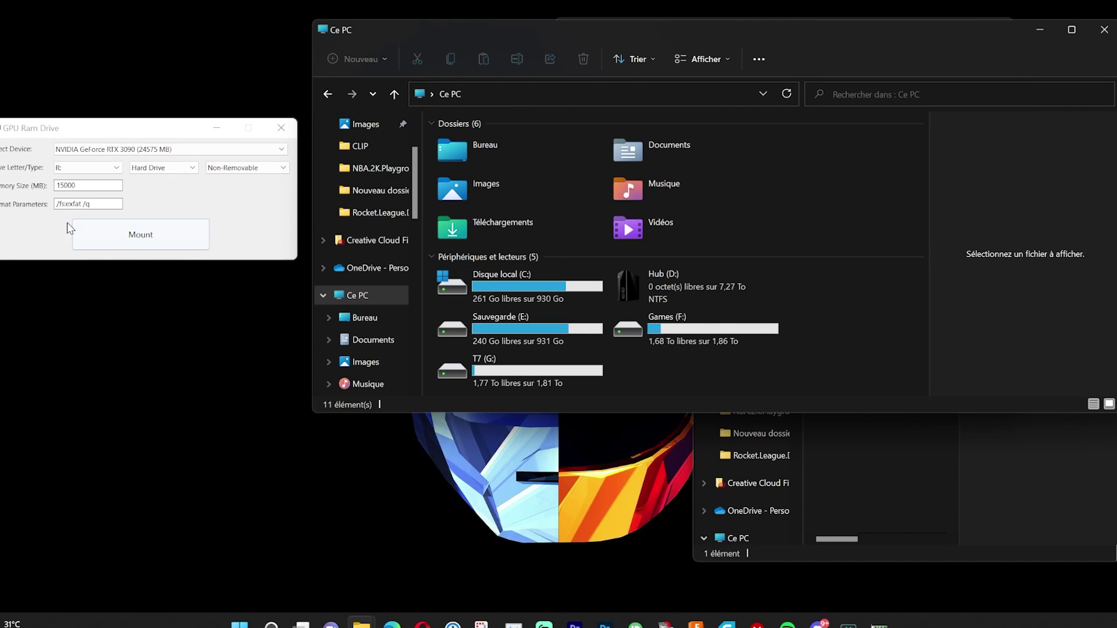
left_click(99, 169)
left_click(106, 170)
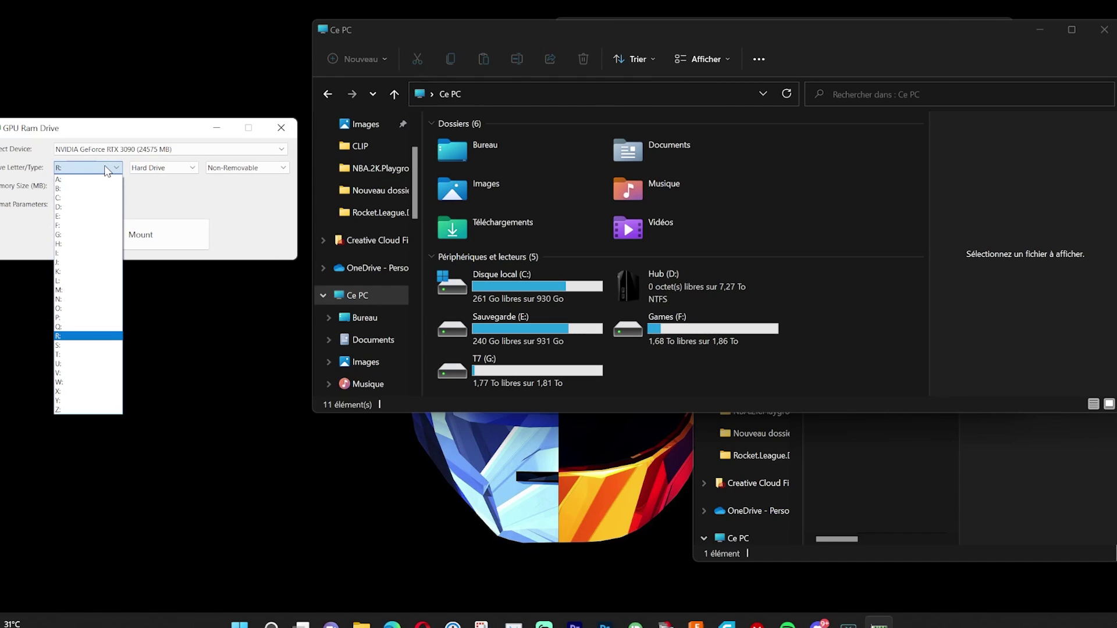
left_click(106, 170)
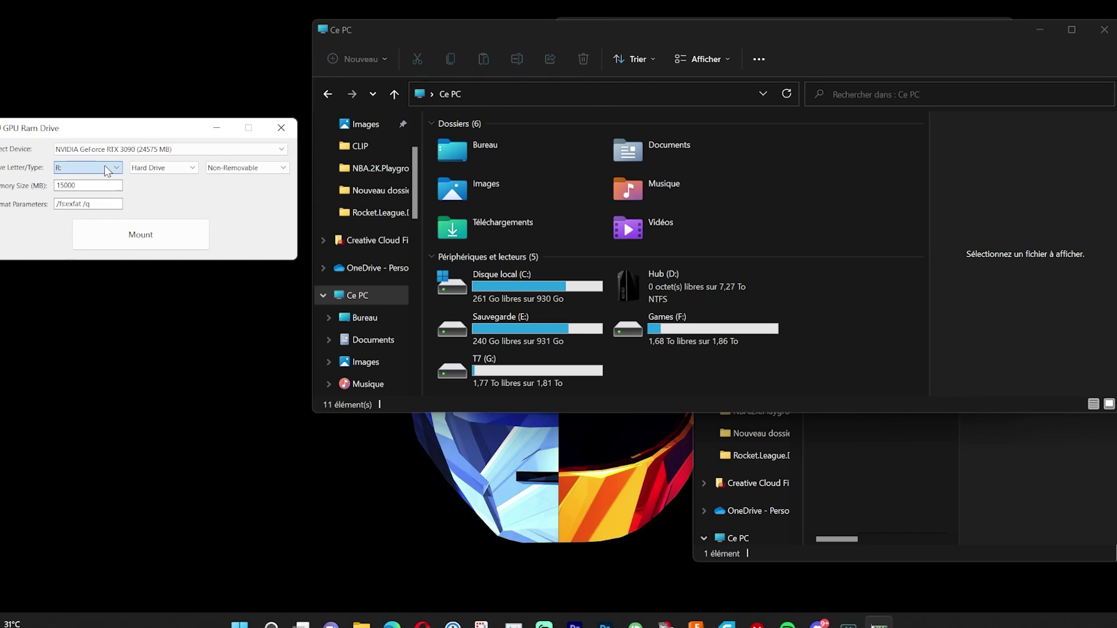
left_click(162, 240)
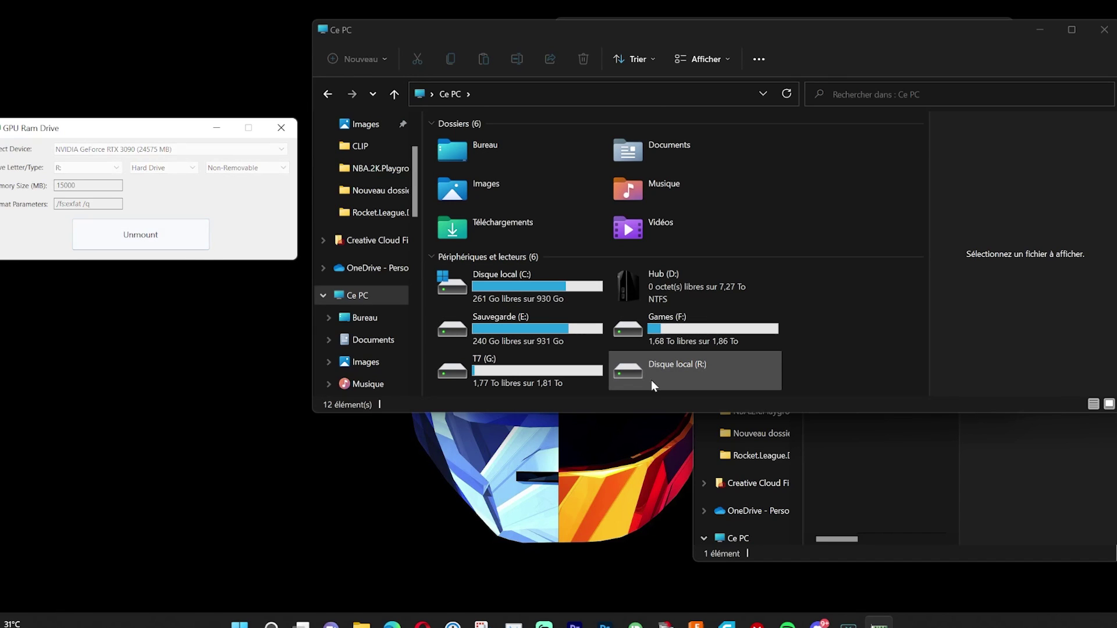
Quick-format Disque local (R:) as NTFS with 4096-byte allocation units and close the format dialog
left_click(692, 365)
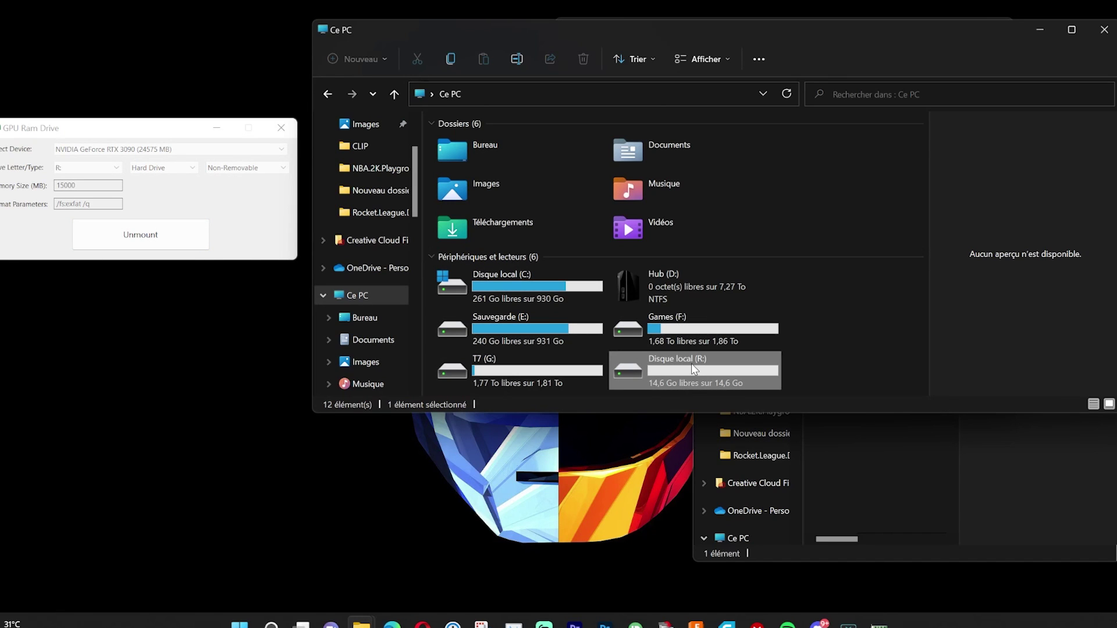
right_click(694, 366)
left_click(739, 455)
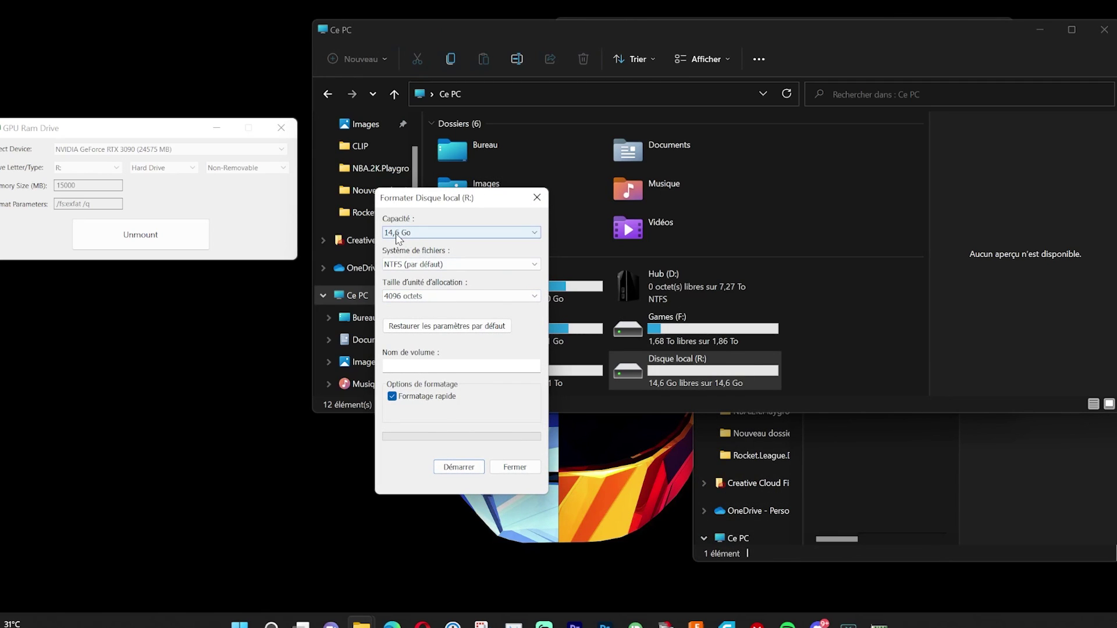
left_click(464, 473)
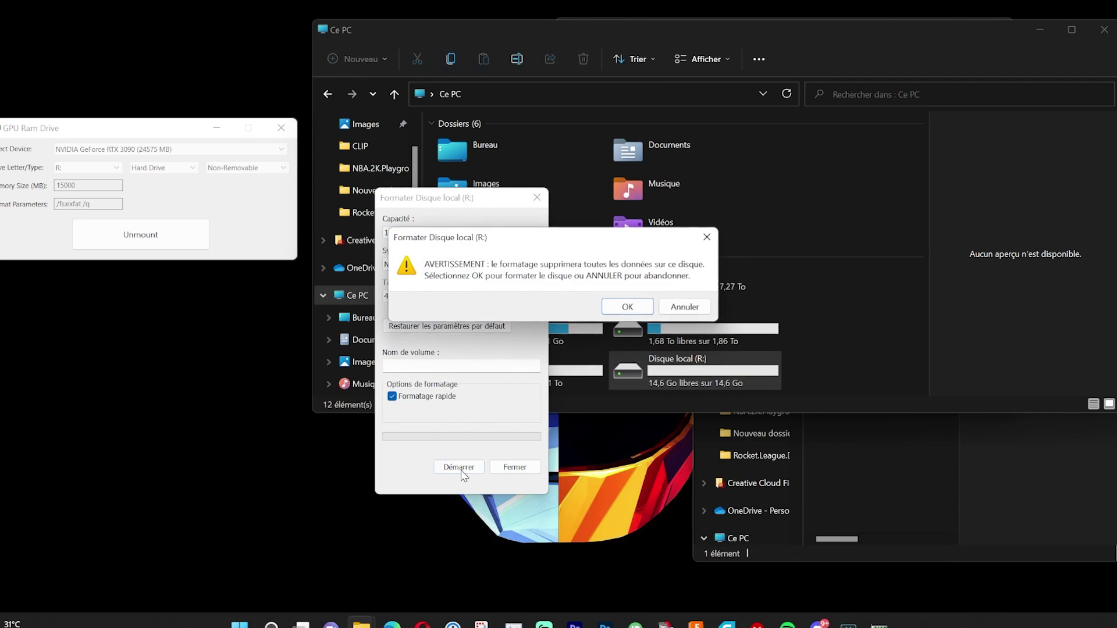
left_click(633, 306)
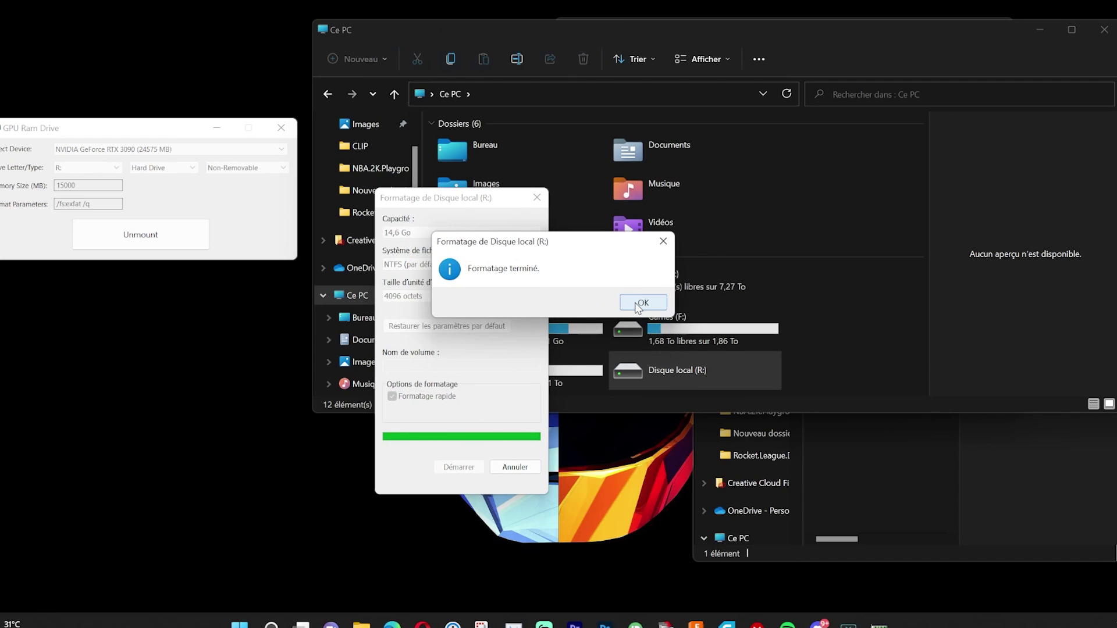
left_click(637, 303)
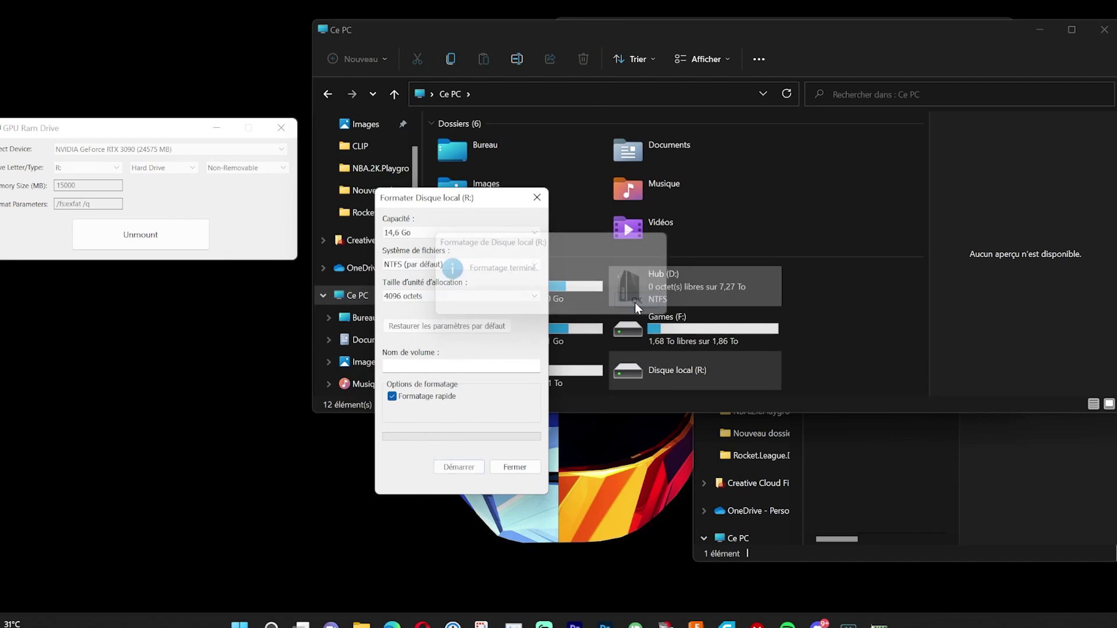
left_click(537, 197)
Copy the SteamLibrary folder from Nouveau dossier (3) to the root of Disque local (R:)
double_click(659, 369)
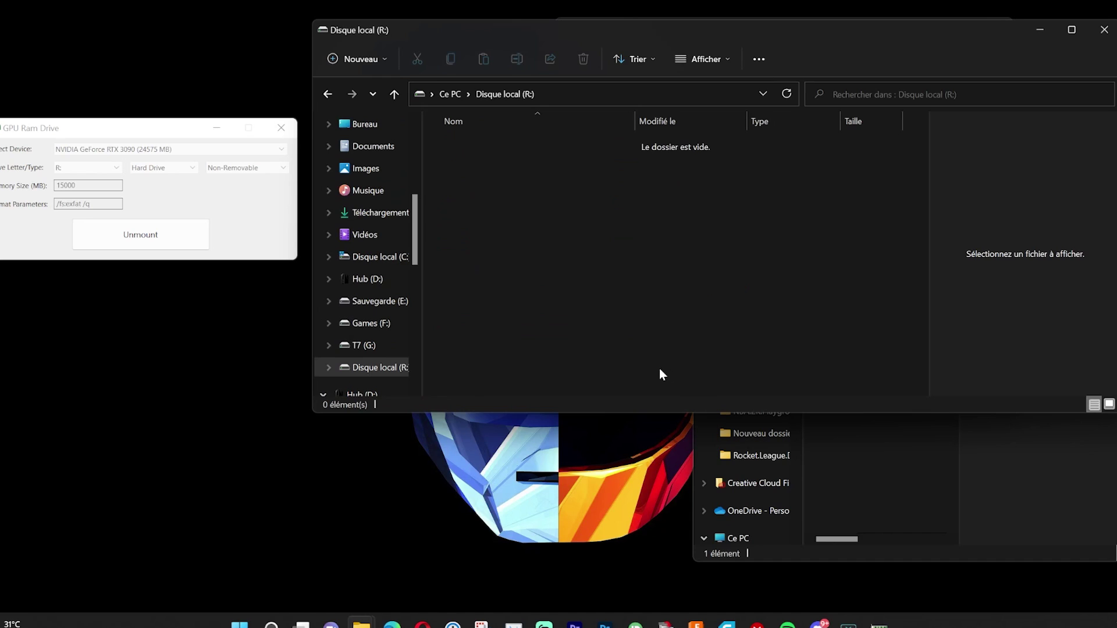
left_click(931, 491)
left_click_drag(850, 294, 675, 257)
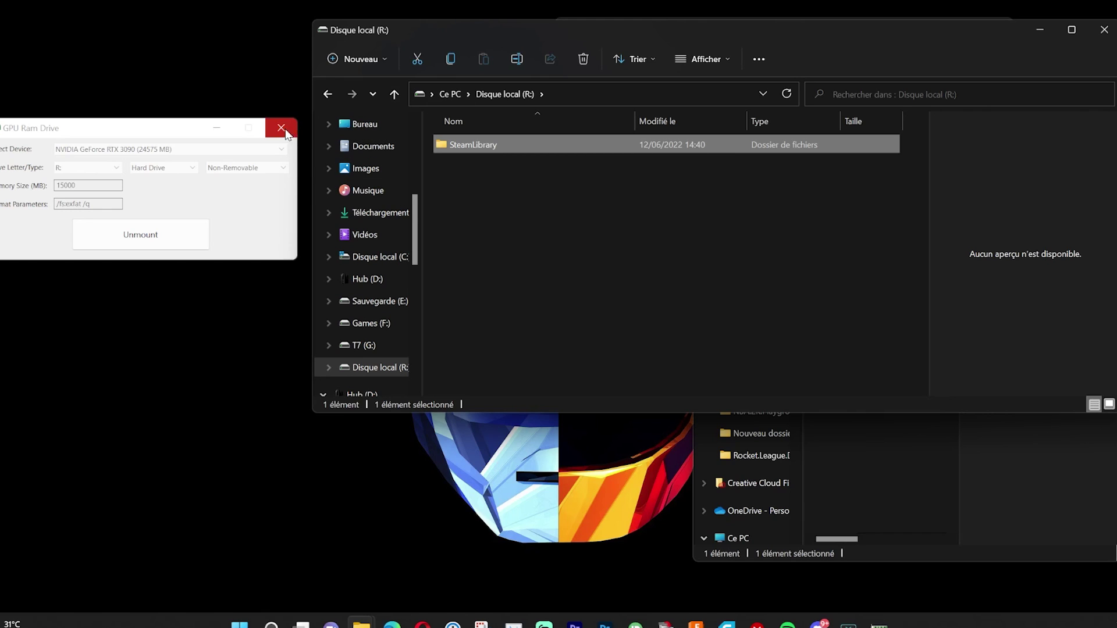
Return to the Ce PC drive overview and minimize the GPU Ram Drive window
left_click(395, 95)
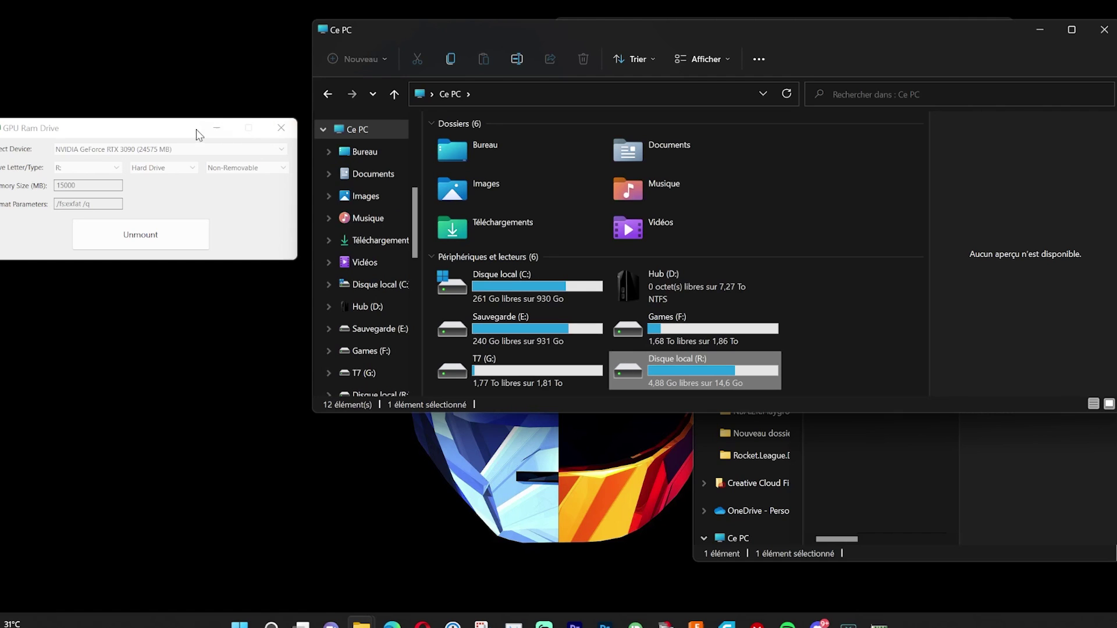
left_click(214, 130)
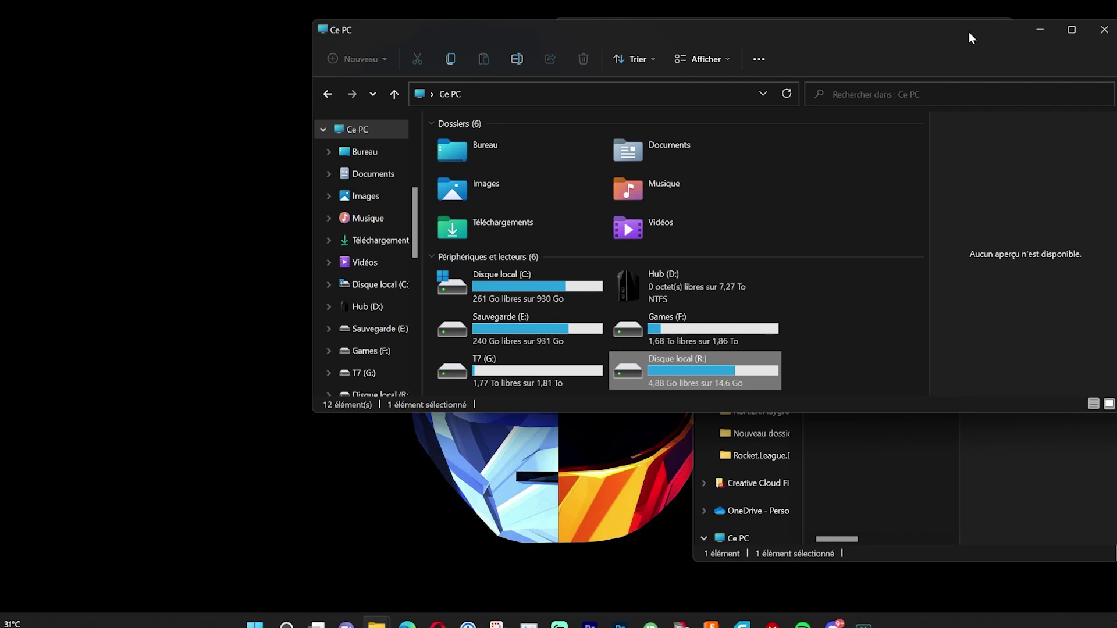
left_click_drag(906, 33, 704, 19)
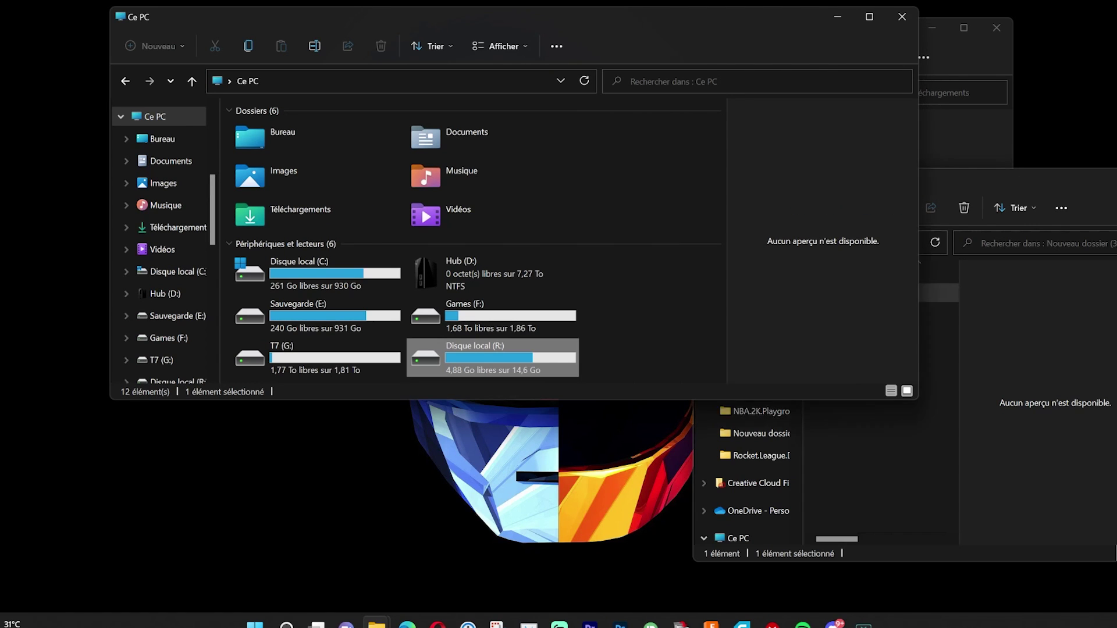
Run the NBAPlaygrounds2 application from SteamLibrary > steamapps > common > NBA Playgrounds 2 on Disque local (R:)
double_click(445, 348)
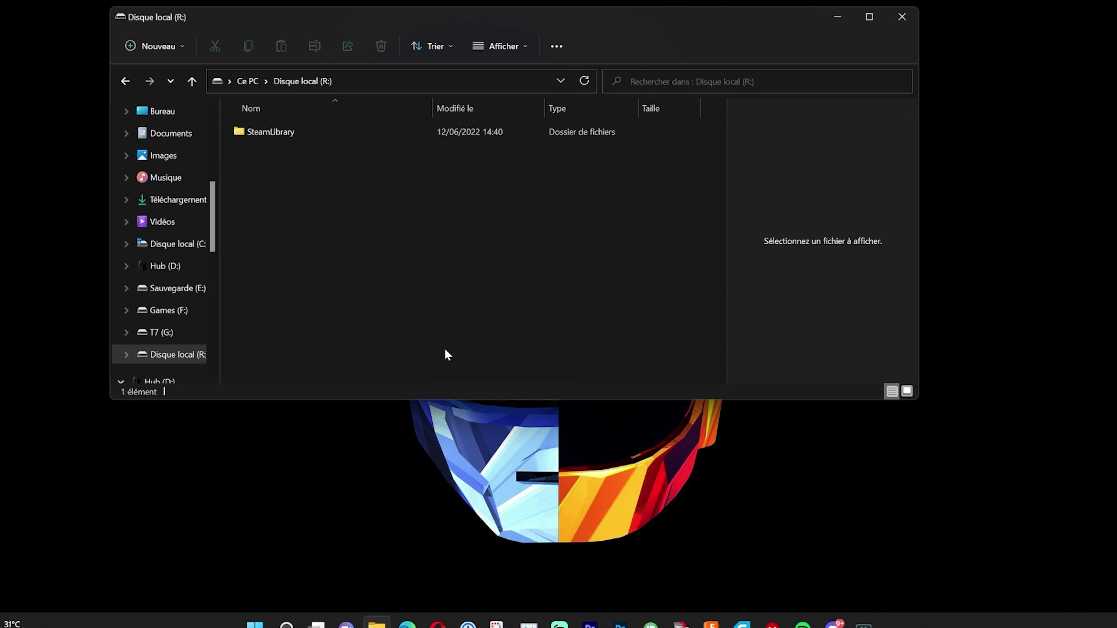
double_click(252, 127)
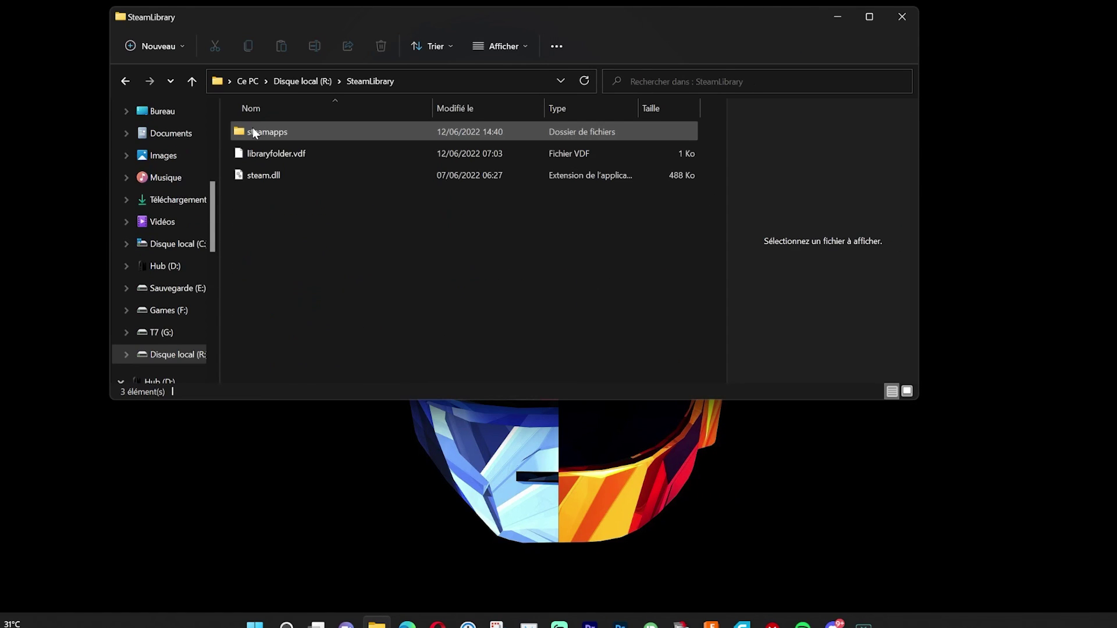
double_click(287, 136)
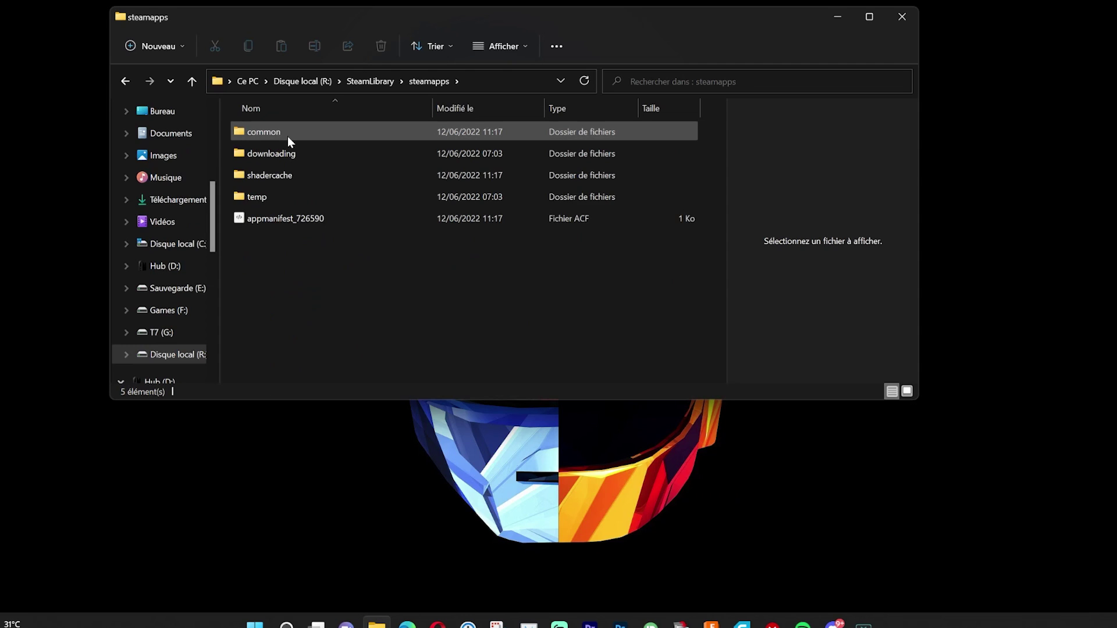
double_click(288, 136)
double_click(287, 136)
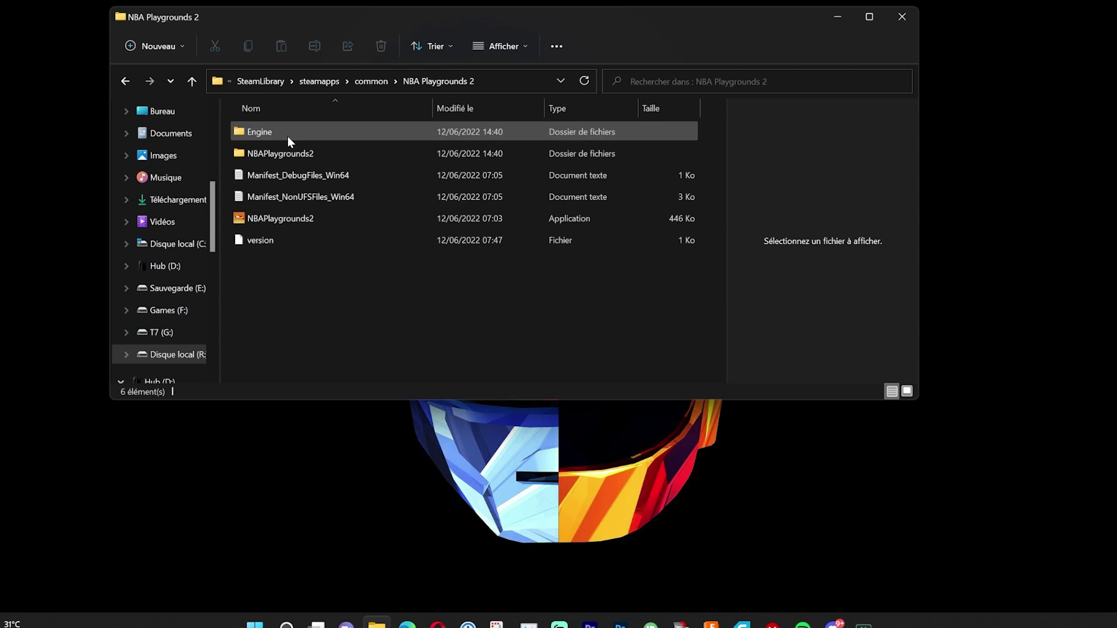
right_click(287, 219)
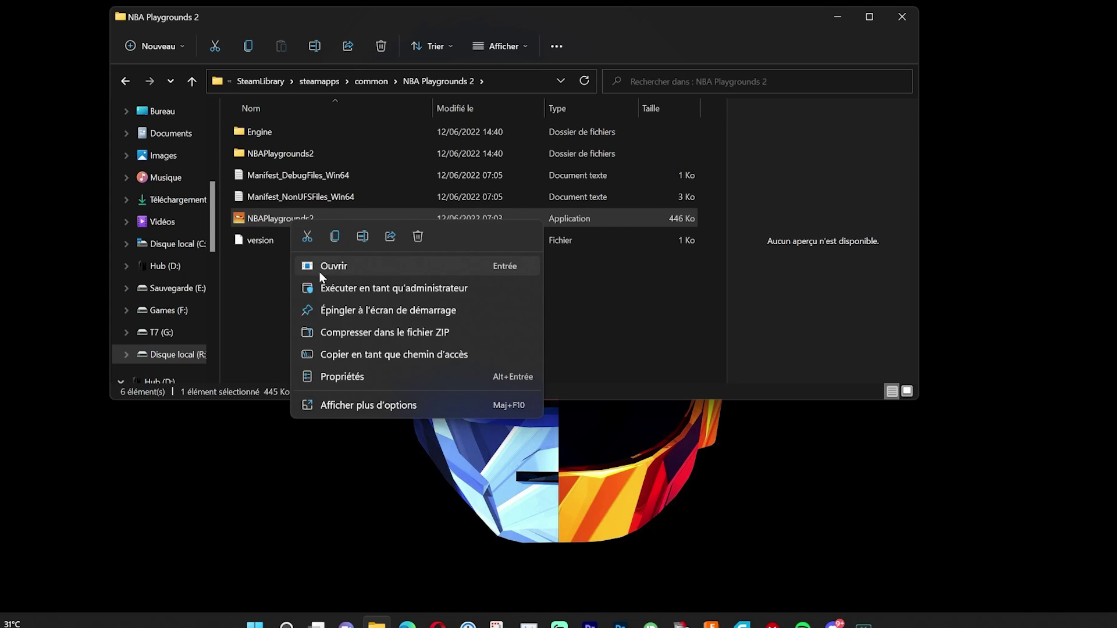
left_click(321, 271)
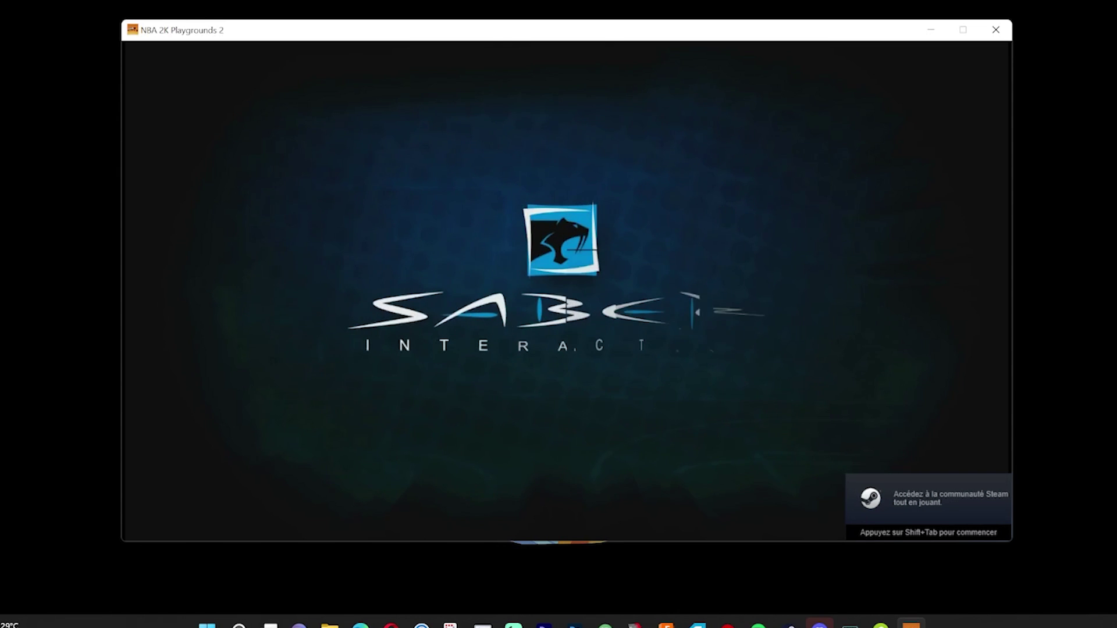
Skip the game's intro, cancel the quit prompt and go through the main menu to the player selection screen
left_click_drag(742, 30, 763, 24)
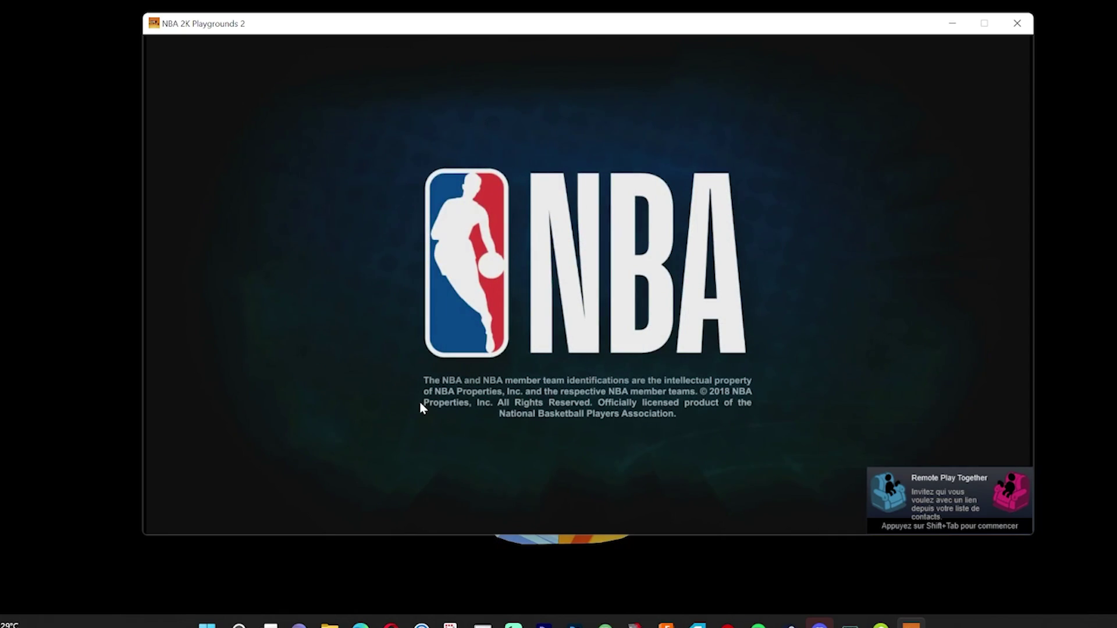
key("Return")
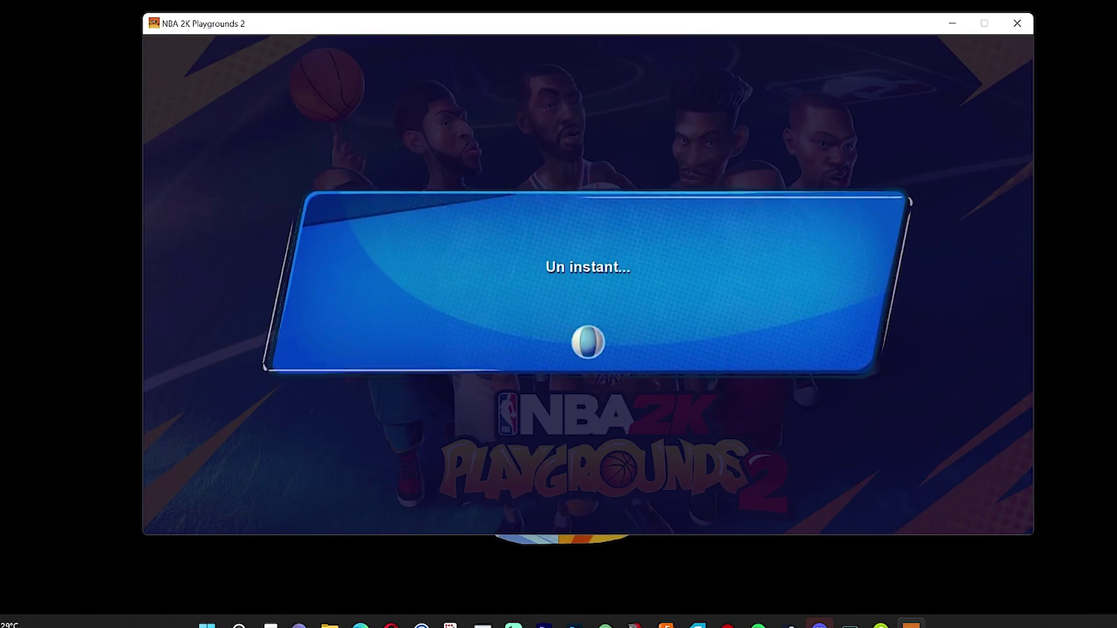
key("Escape")
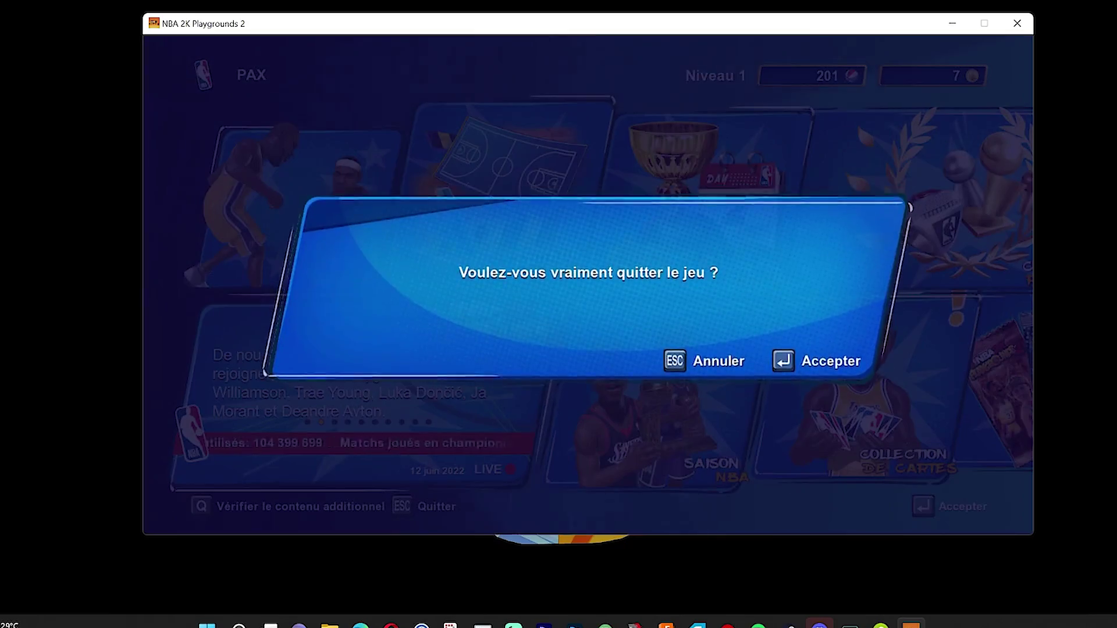
key("Escape")
key("Right")
key("Left")
key("Return")
key("Return")
key("Return")
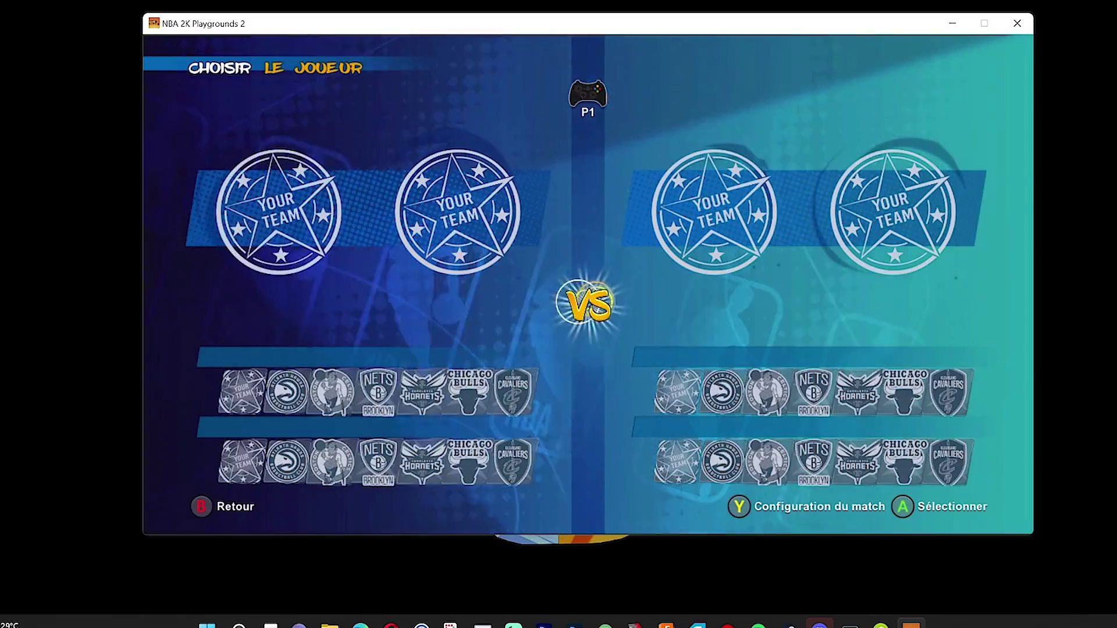
Choose the players, then start and play the match to test the game running from the R: drive
key("Right")
key("Right")
key("Right")
key("x")
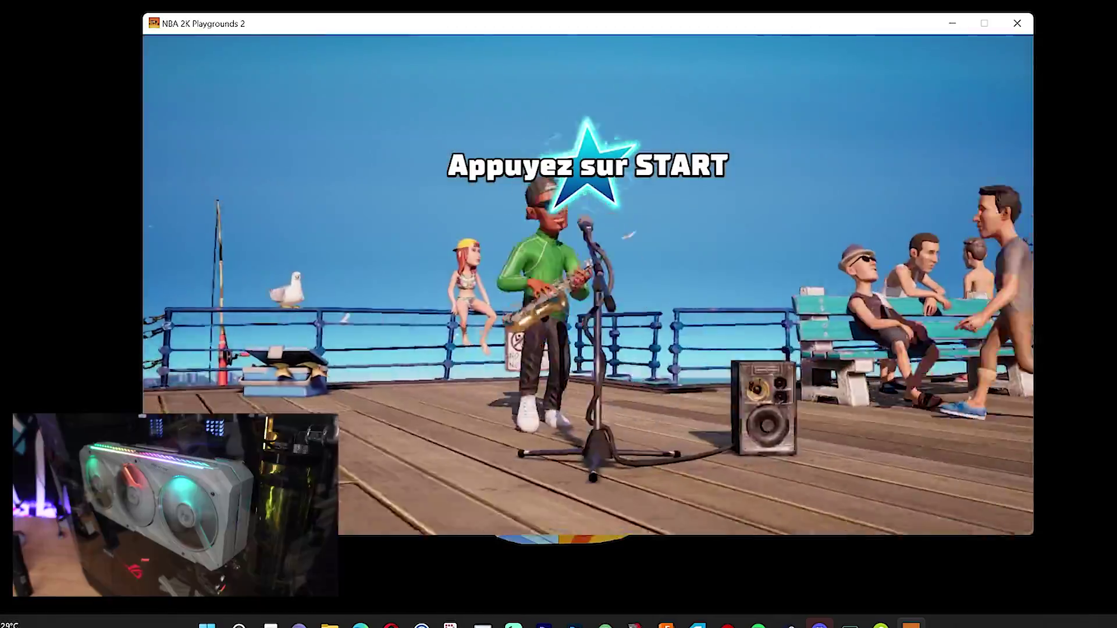
key("Return")
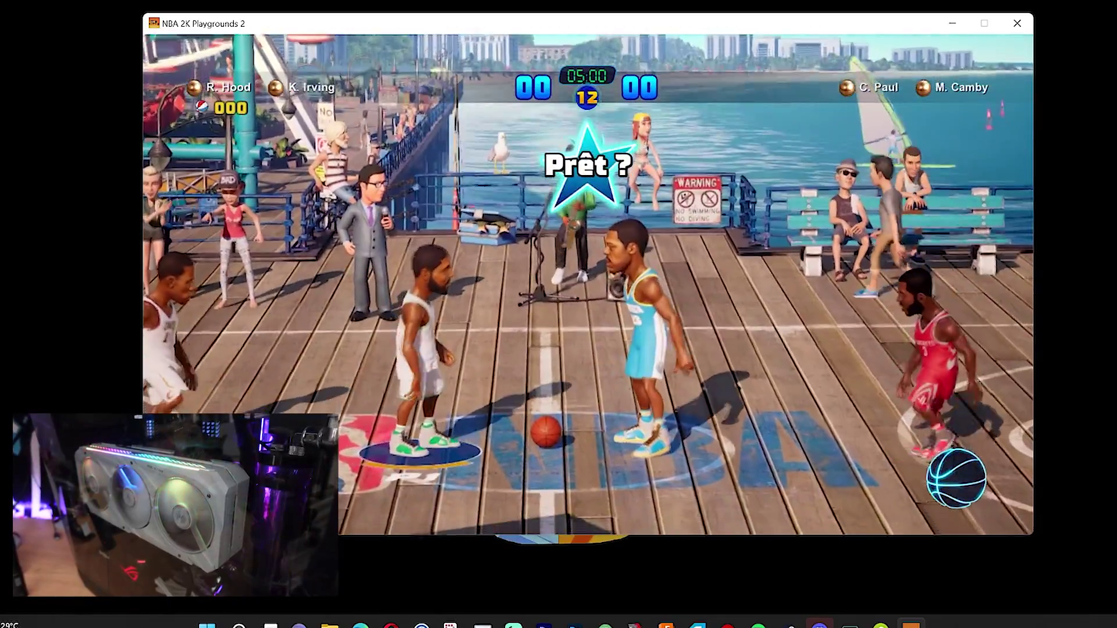
key("space")
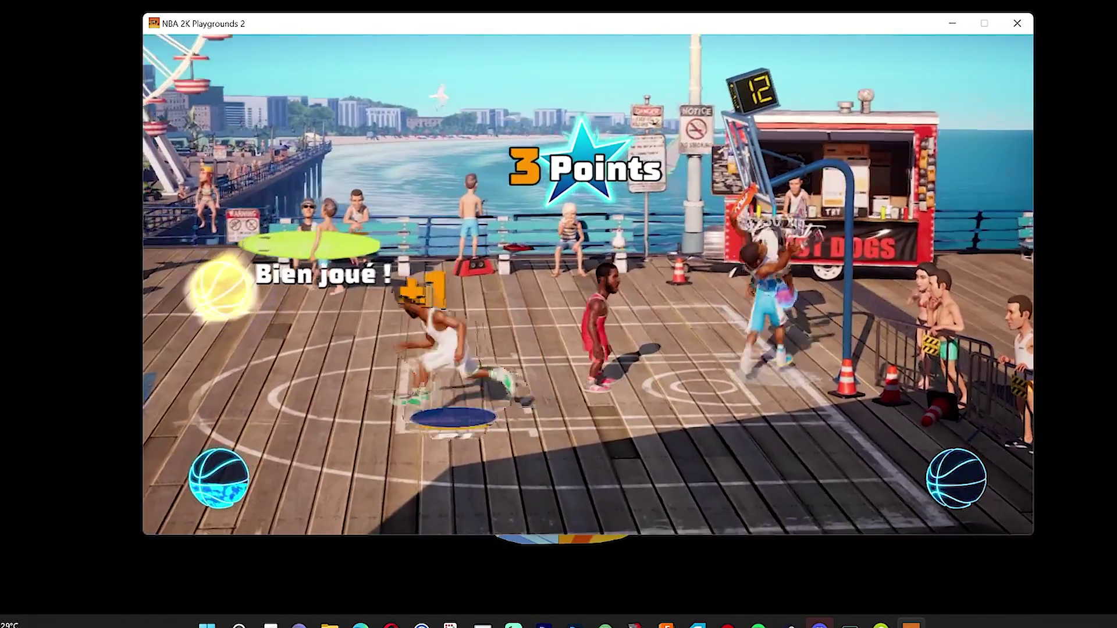
key("Escape")
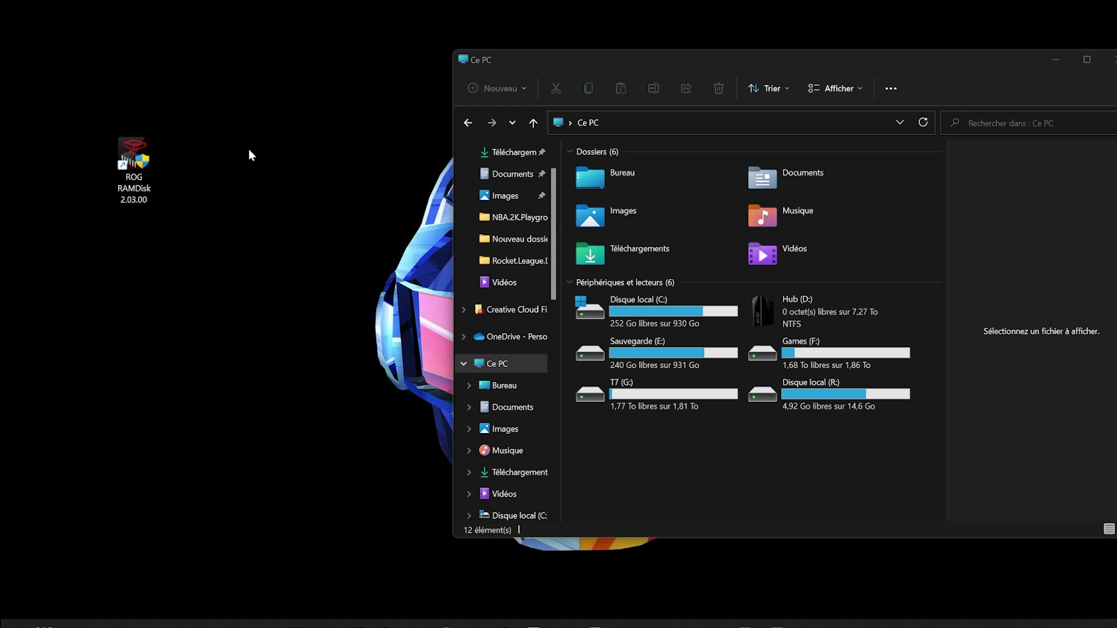
Launch ROG RAMDisk, add a RAM drive P: of 30745 MB and acknowledge the startup-time warning
double_click(137, 156)
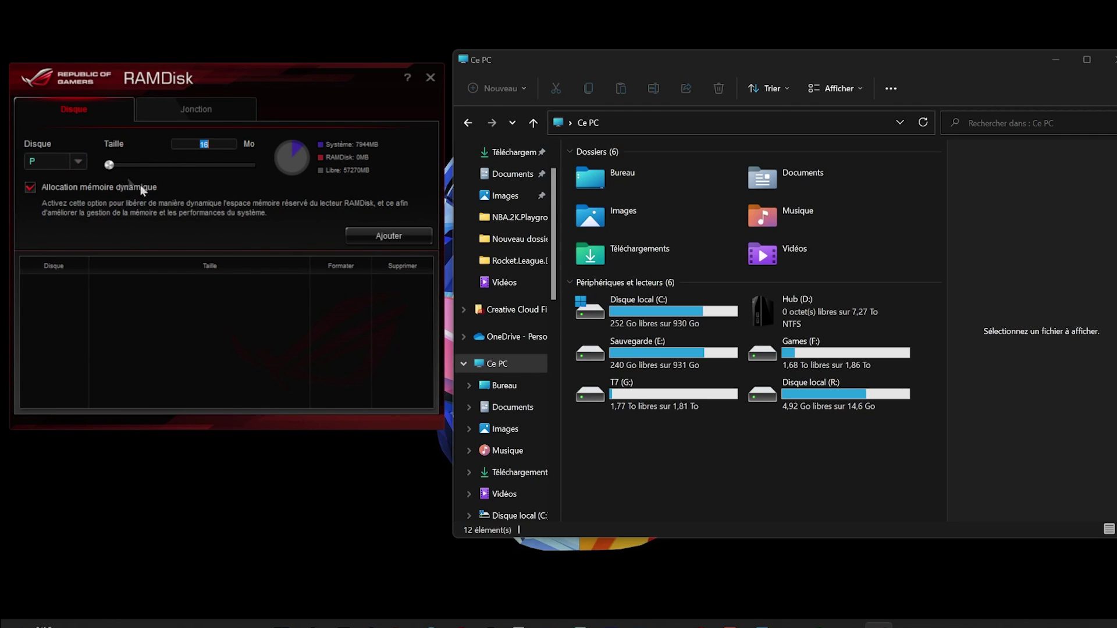
left_click_drag(113, 166, 210, 168)
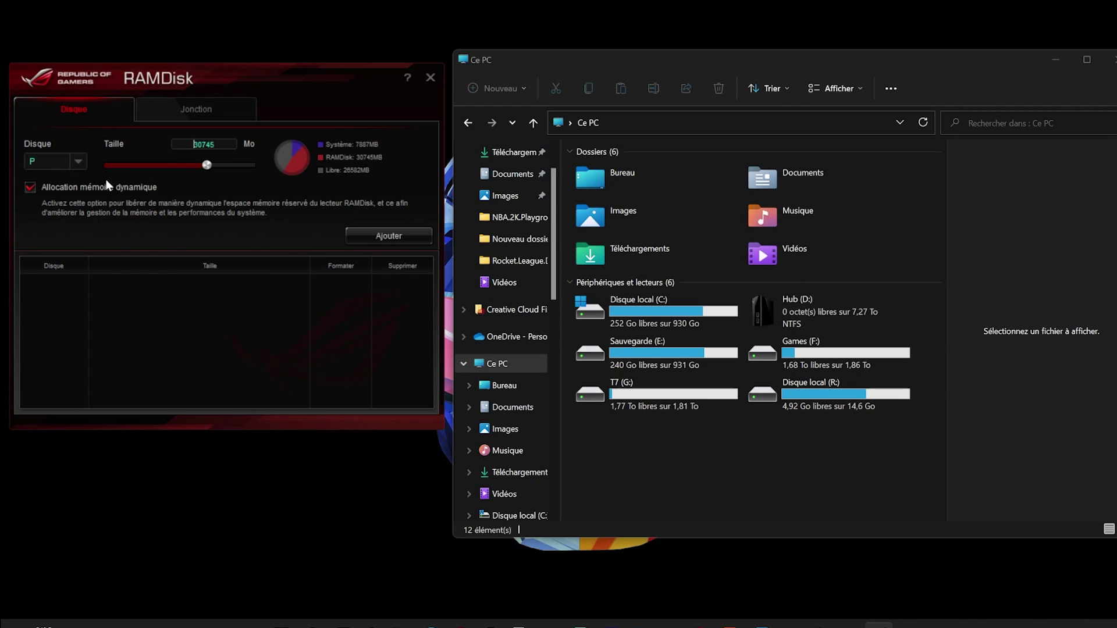
left_click(392, 234)
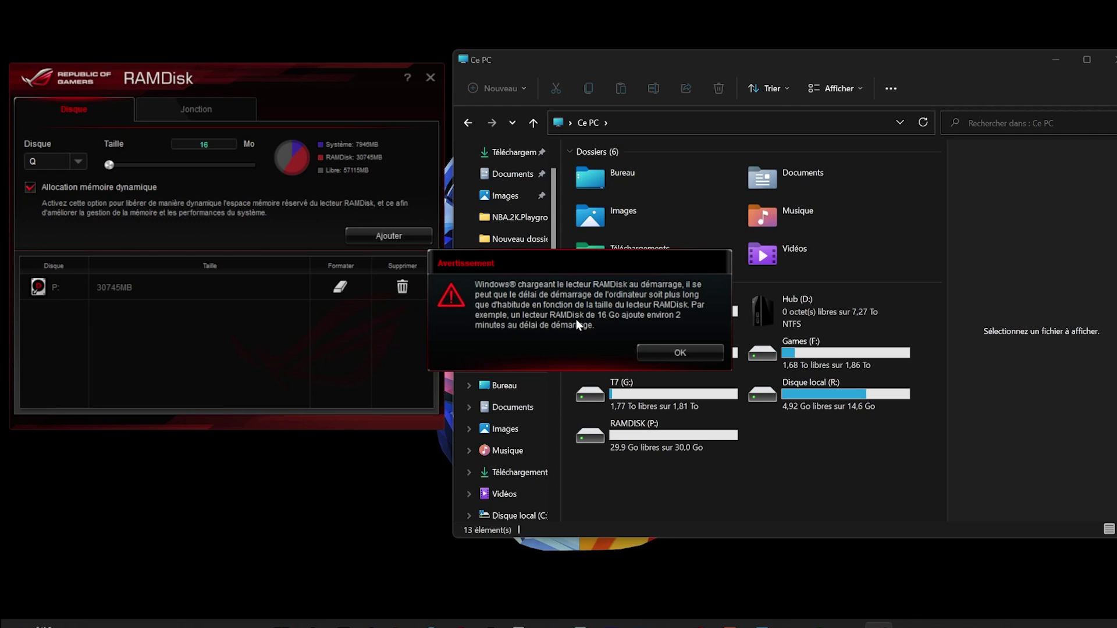
left_click(677, 353)
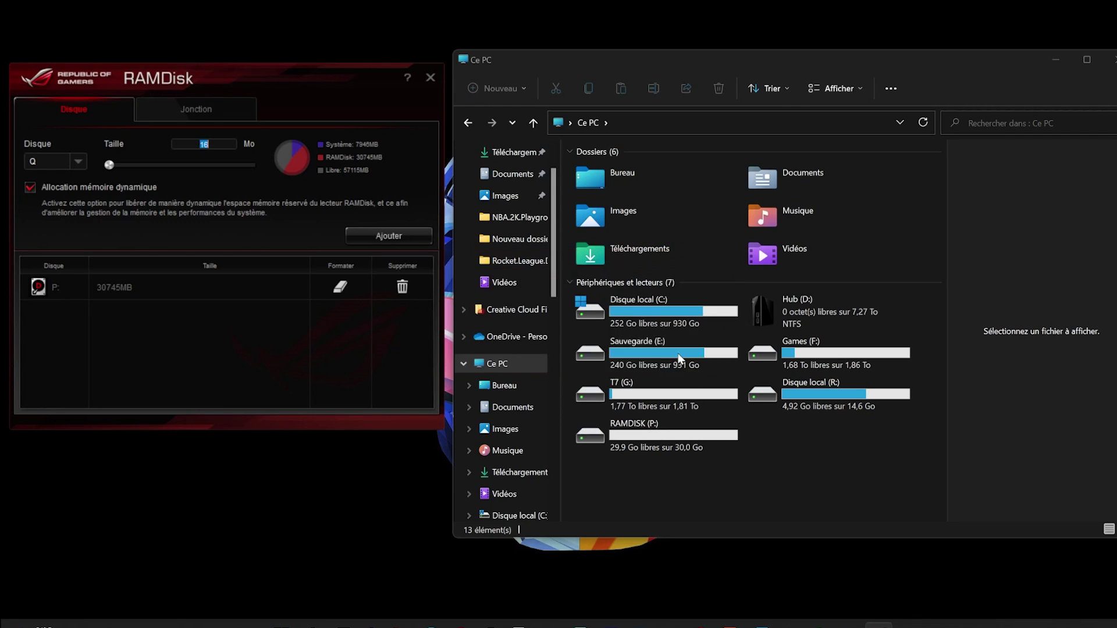
Copy the SteamLibrary folder from Nouveau dossier (3) on the desktop to the RAMDISK (P:) drive
left_click(658, 447)
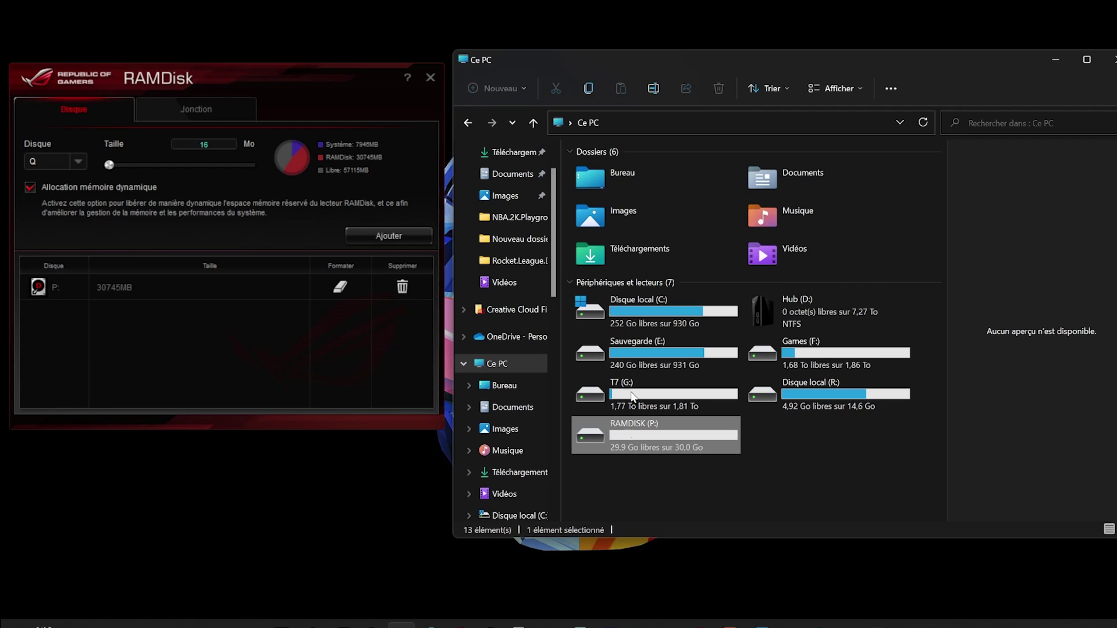
left_click_drag(977, 505, 885, 560)
double_click(885, 559)
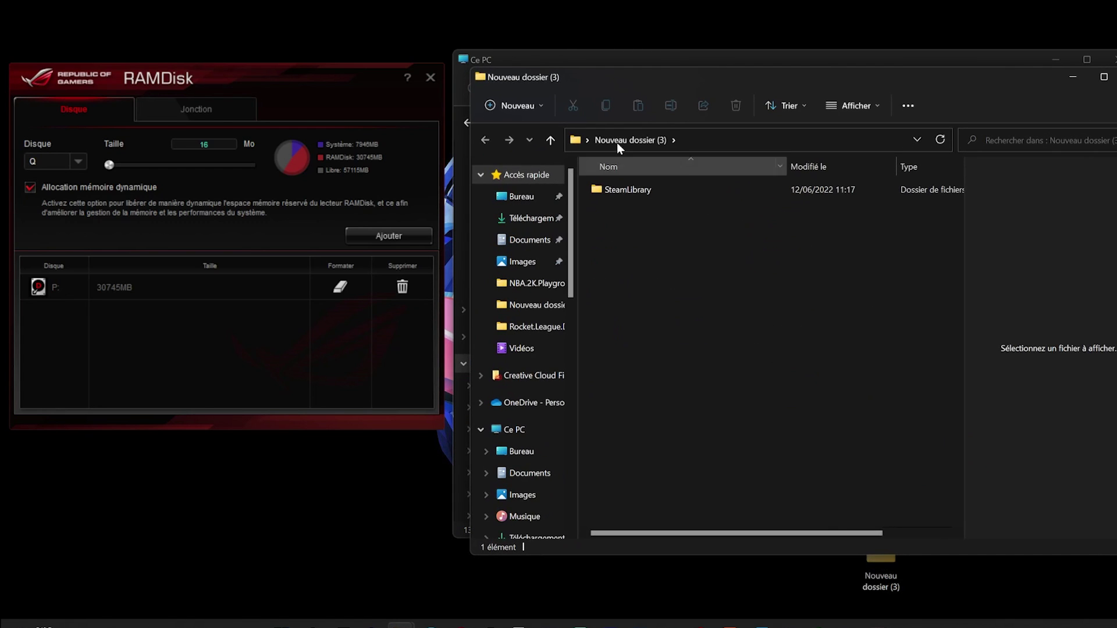
left_click_drag(731, 67, 1111, 120)
left_click_drag(984, 228, 626, 444)
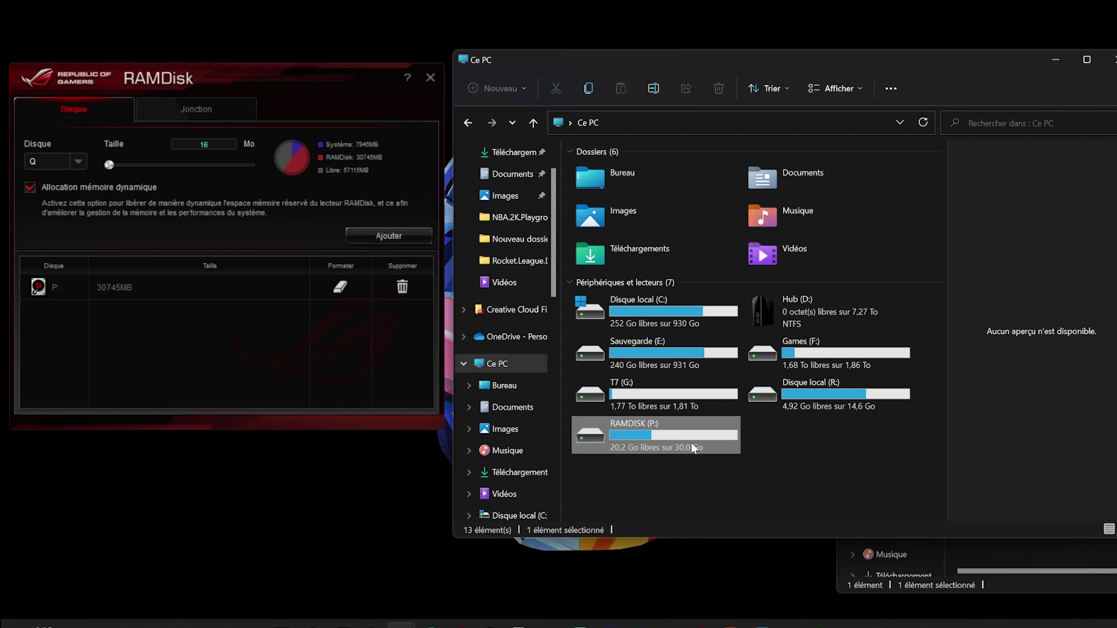
Open the copied game folder on RAMDISK (P:) through SteamLibrary > steamapps > common > NBA Playgrounds 2
double_click(662, 436)
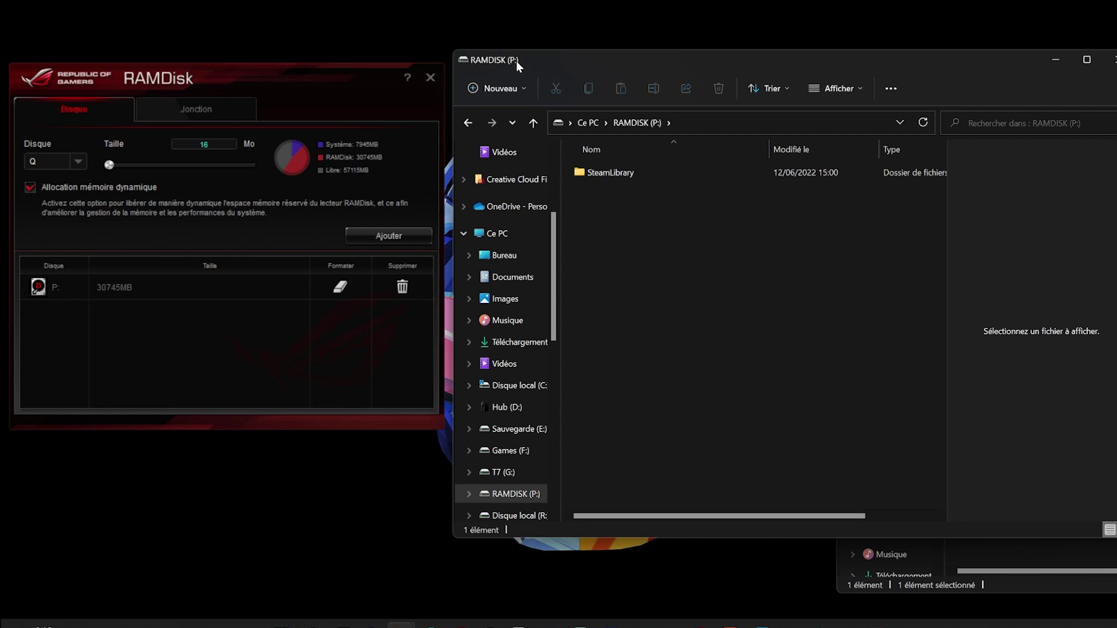
double_click(609, 170)
double_click(608, 170)
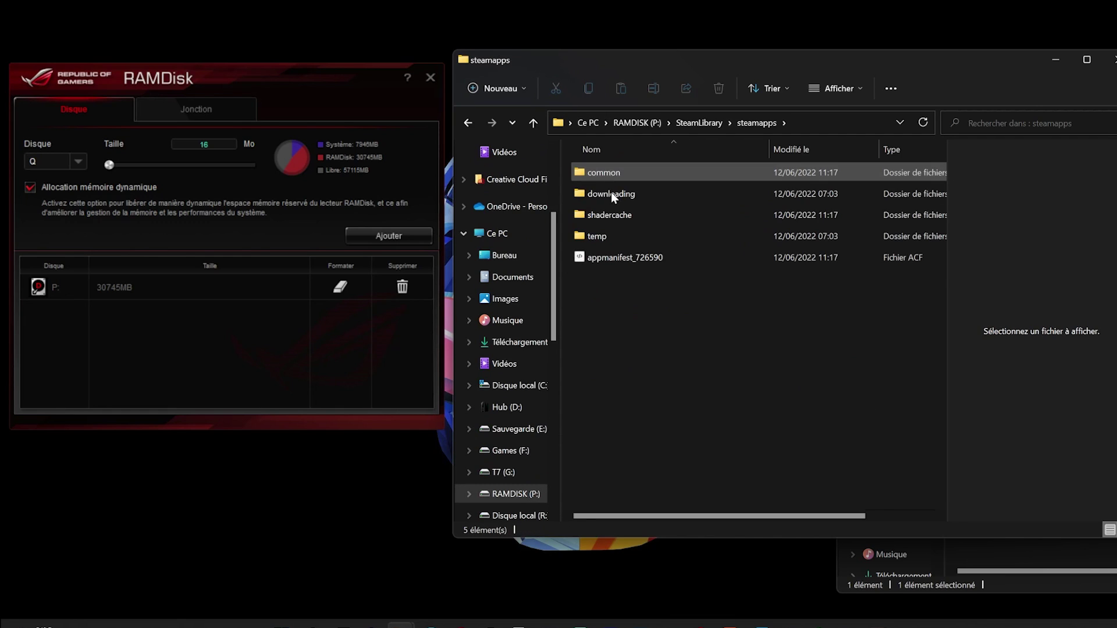
double_click(616, 175)
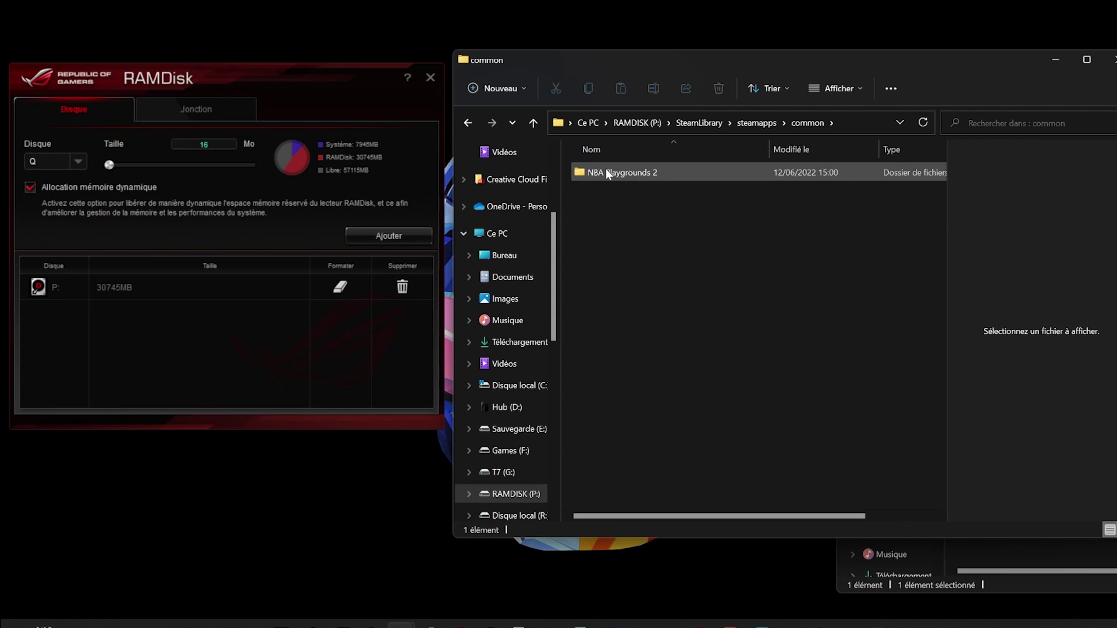
double_click(606, 170)
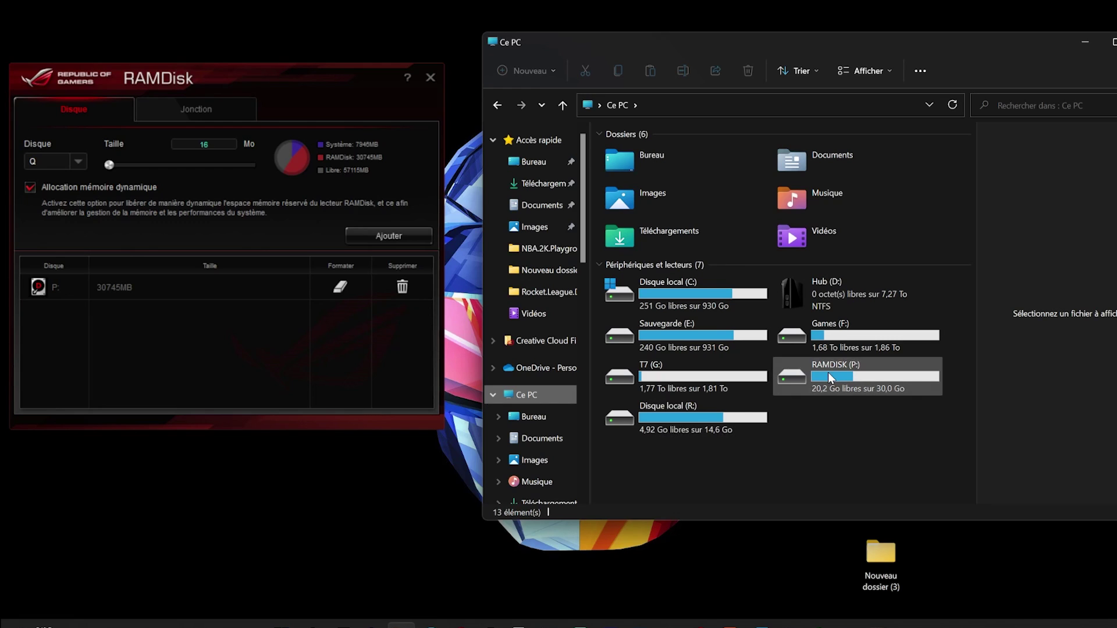
Reopen RAMDISK (P:) from the Ce PC overview and check the files in its NBA Playgrounds 2 folder
mouse_move(830, 377)
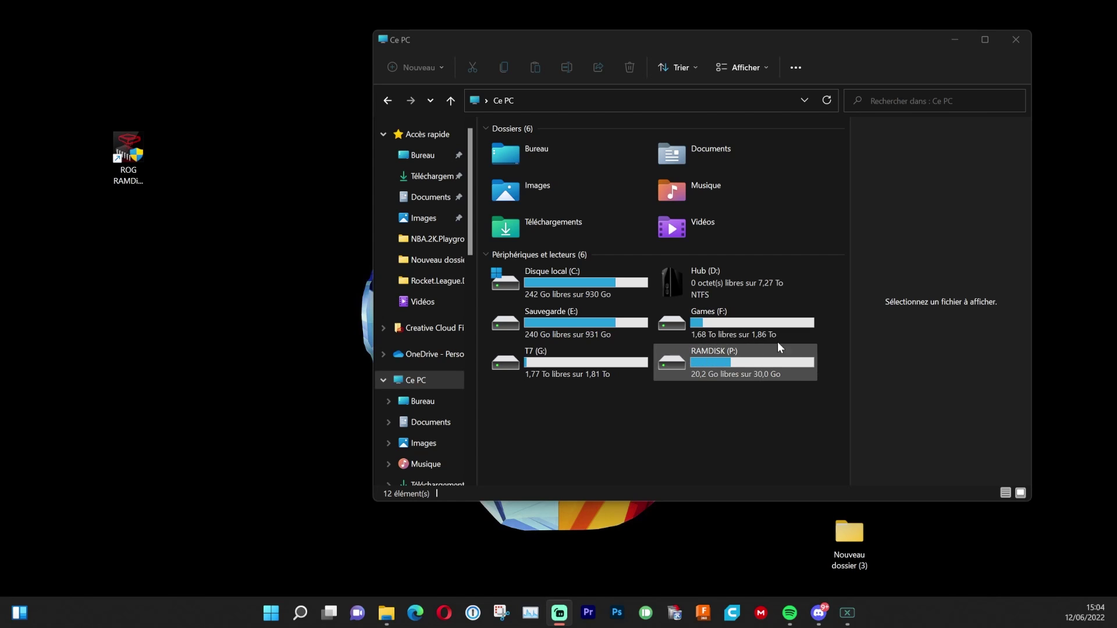
double_click(712, 353)
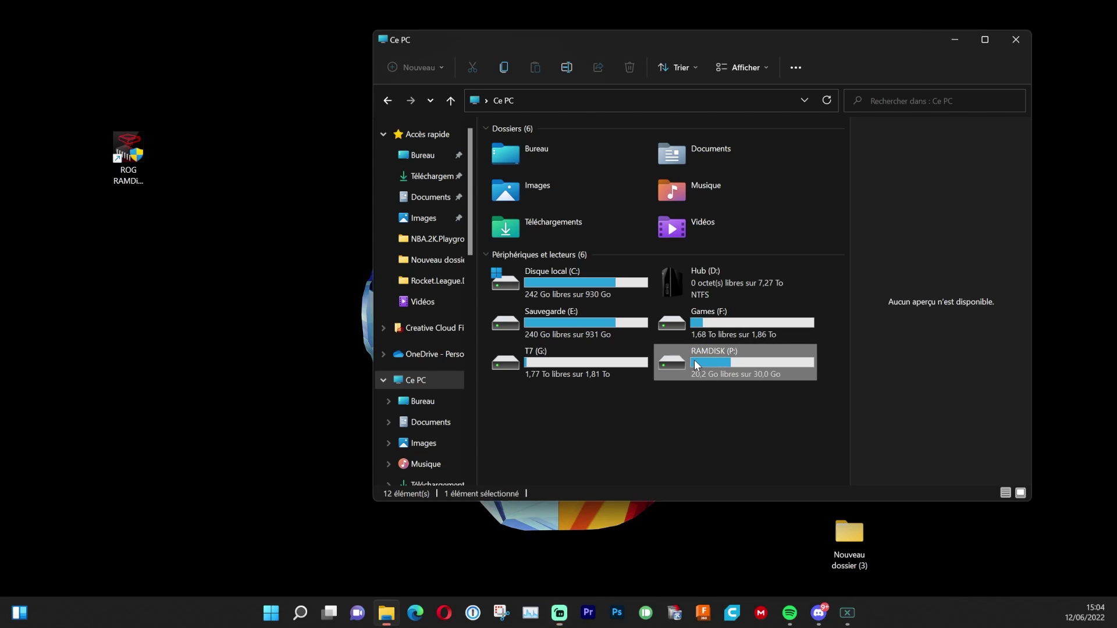
double_click(498, 145)
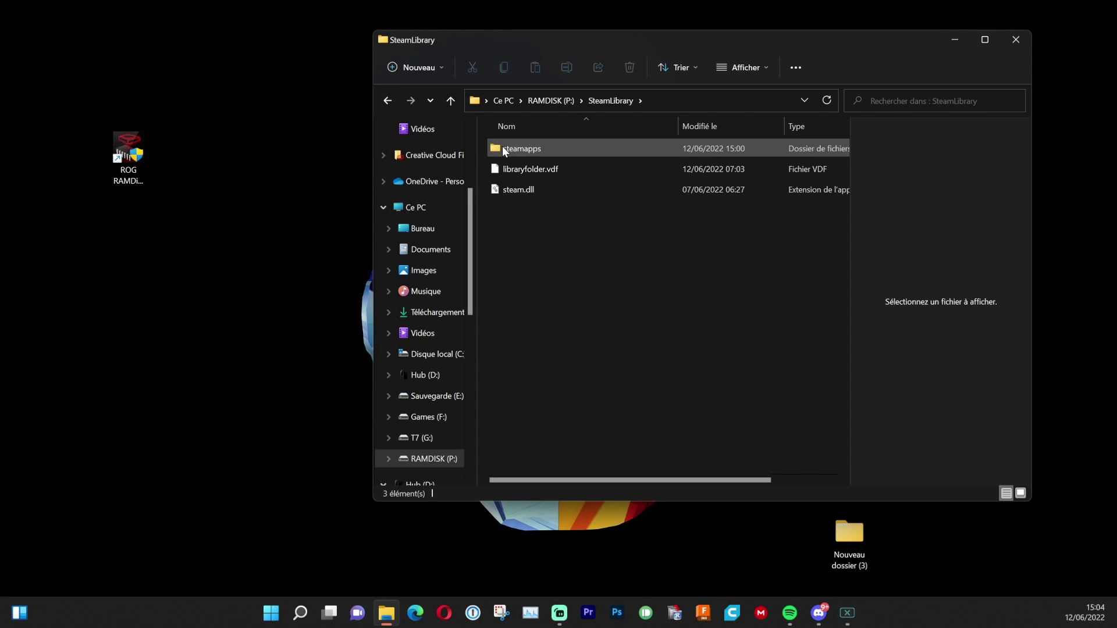
double_click(501, 146)
double_click(502, 146)
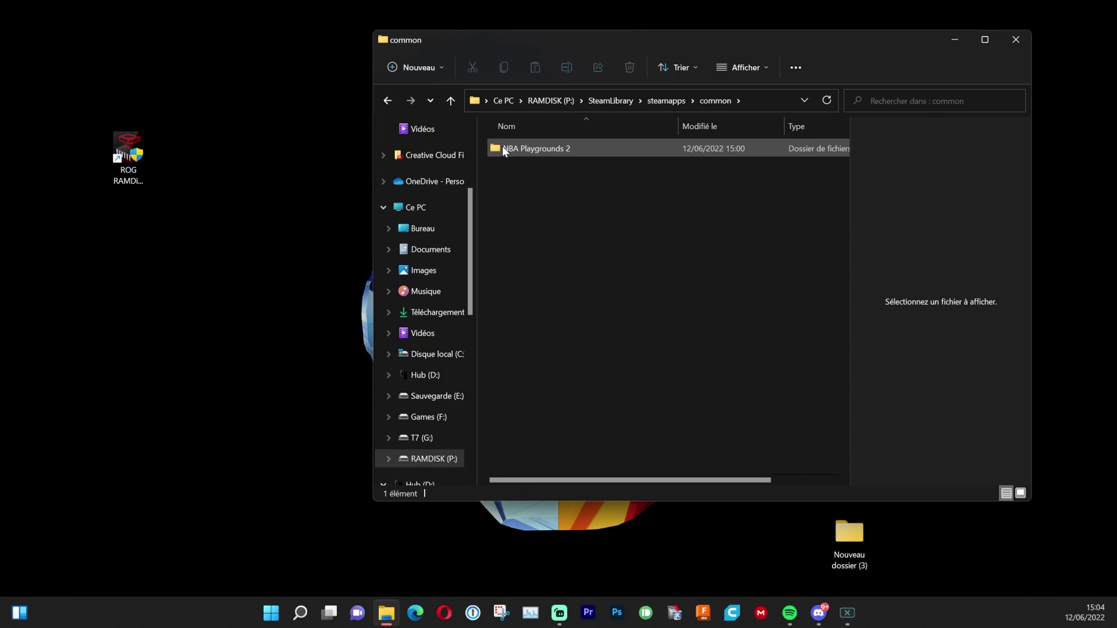
double_click(501, 146)
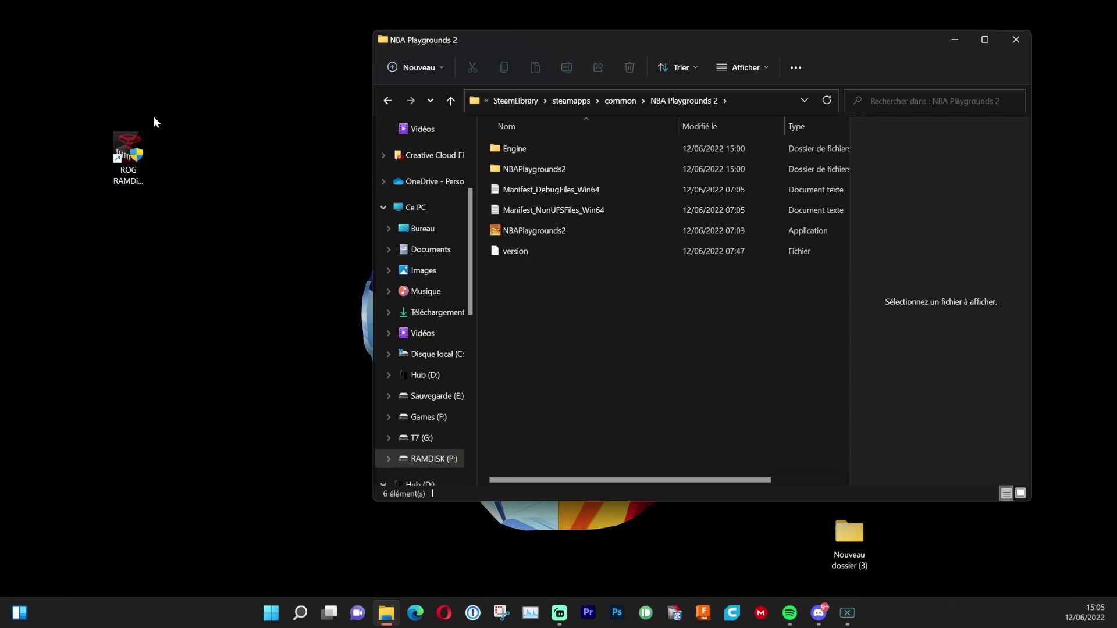
Move the ROG RAMDisk 2.03.00 desktop shortcut closer to the Explorer window and select it
mouse_move(689, 61)
left_mouse_down()
mouse_move(550, 126)
mouse_move(191, 199)
mouse_move(232, 151)
left_mouse_up()
mouse_move(195, 105)
left_mouse_down()
mouse_move(316, 112)
mouse_move(327, 227)
mouse_move(289, 229)
left_mouse_up()
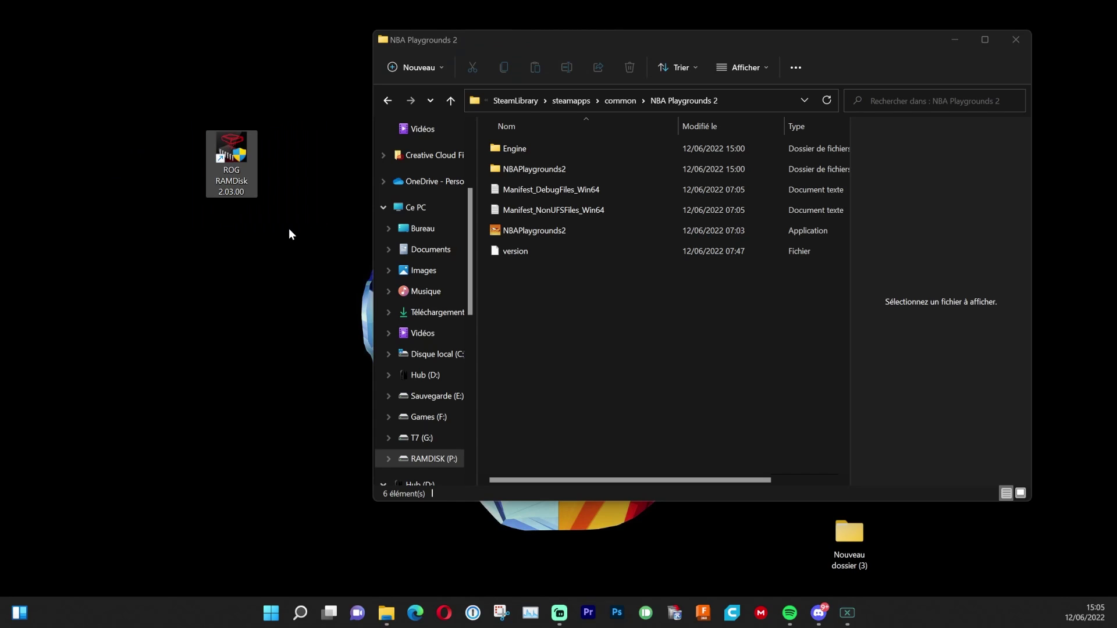